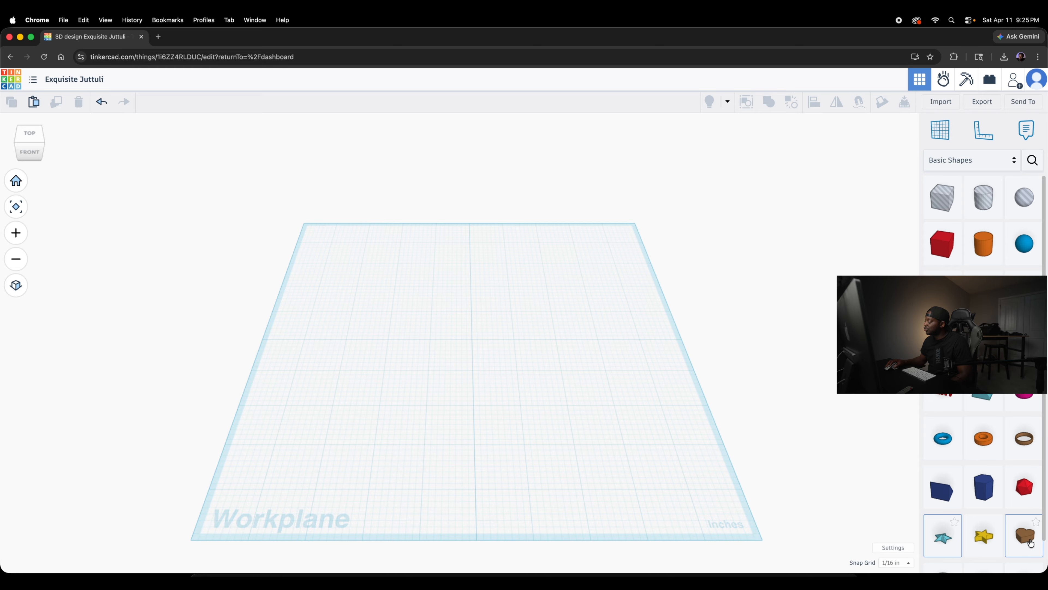
# - Place two Heart shapes on the workplane, one towards the back left and one near the front centre
pyautogui.moveTo(1031, 543); pyautogui.dragTo(372, 290)
pyautogui.moveTo(1031, 543); pyautogui.dragTo(469, 411)
pyautogui.moveTo(596, 381); pyautogui.dragTo(602, 441, button='right')
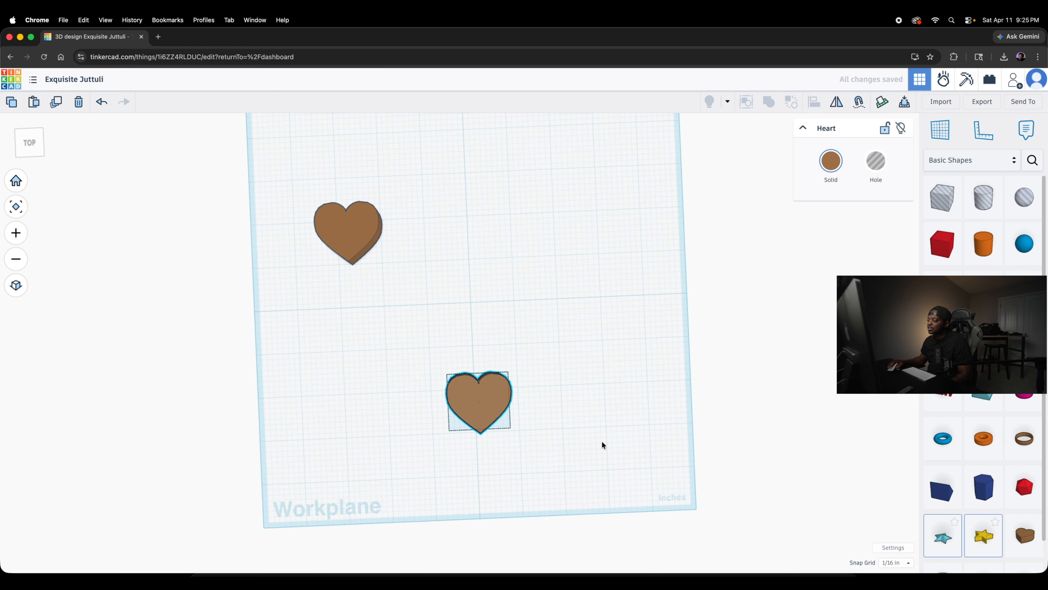
# - Select both hearts and change their solid colour to red
pyautogui.click(316, 157)
pyautogui.moveTo(256, 157); pyautogui.dragTo(562, 493)
pyautogui.click(831, 161)
pyautogui.click(728, 259)
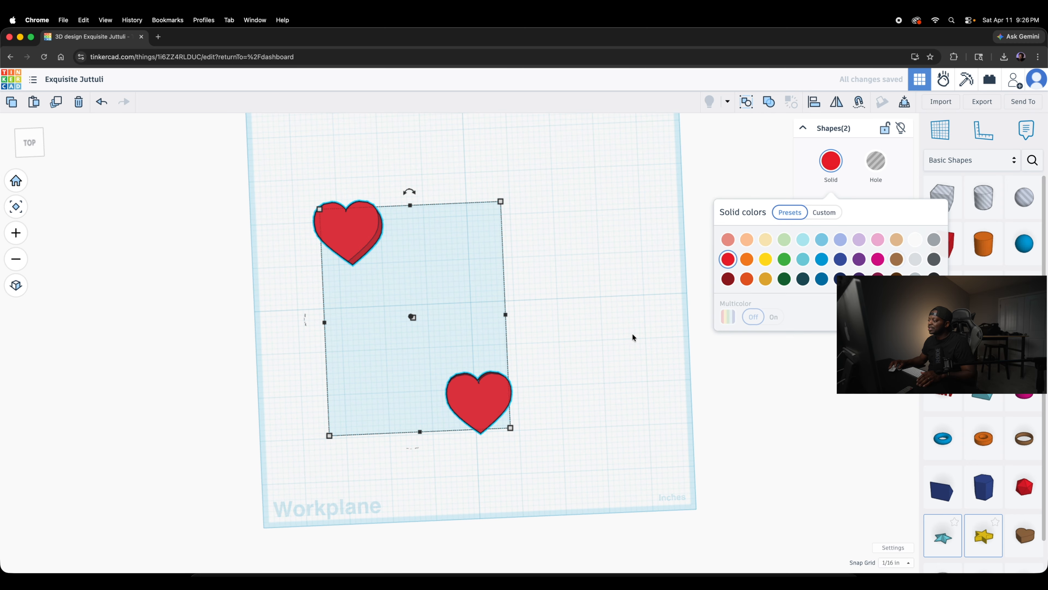
# - Resize the front heart to 3.5 by 3.5 inches
pyautogui.click(471, 384)
pyautogui.moveTo(447, 374)
pyautogui.click(477, 333)
pyautogui.write('3.5')
pyautogui.press('Return')
pyautogui.click(317, 408)
pyautogui.write('3.5')
pyautogui.press('Return')
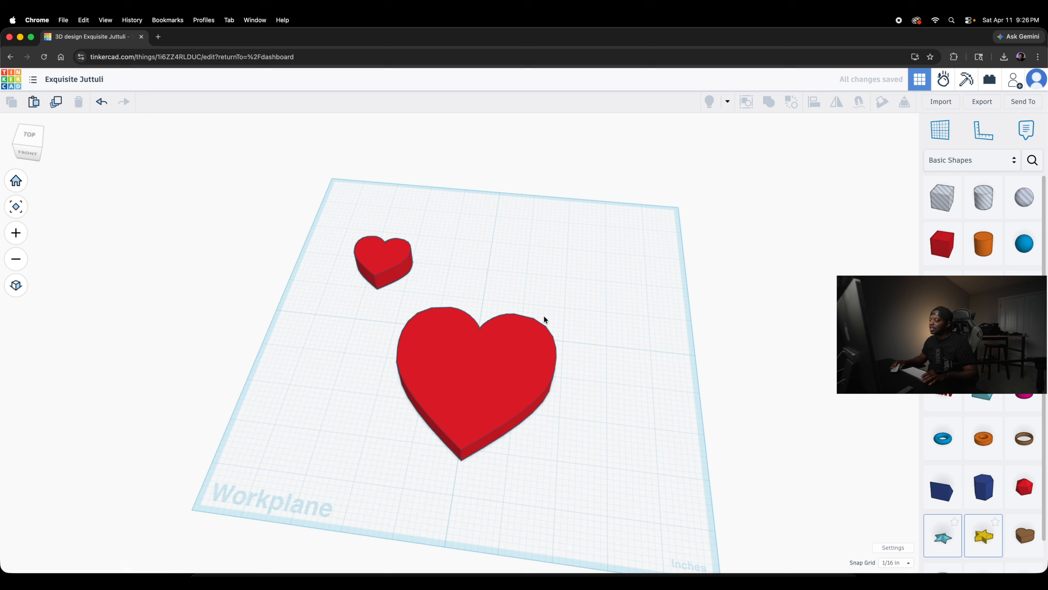
# - Duplicate the large heart and move the copy about 4.8 in to the right and 4.7 in towards the back
pyautogui.moveTo(544, 320); pyautogui.dragTo(517, 344, button='right')
pyautogui.click(497, 400)
pyautogui.moveTo(469, 368)
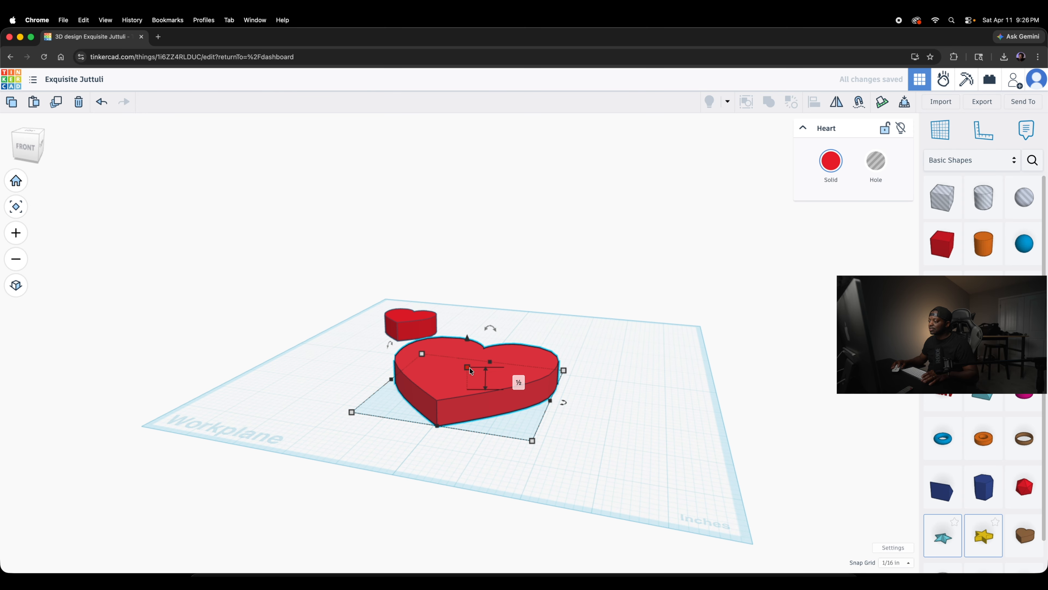
pyautogui.moveTo(594, 458); pyautogui.dragTo(483, 383, button='right')
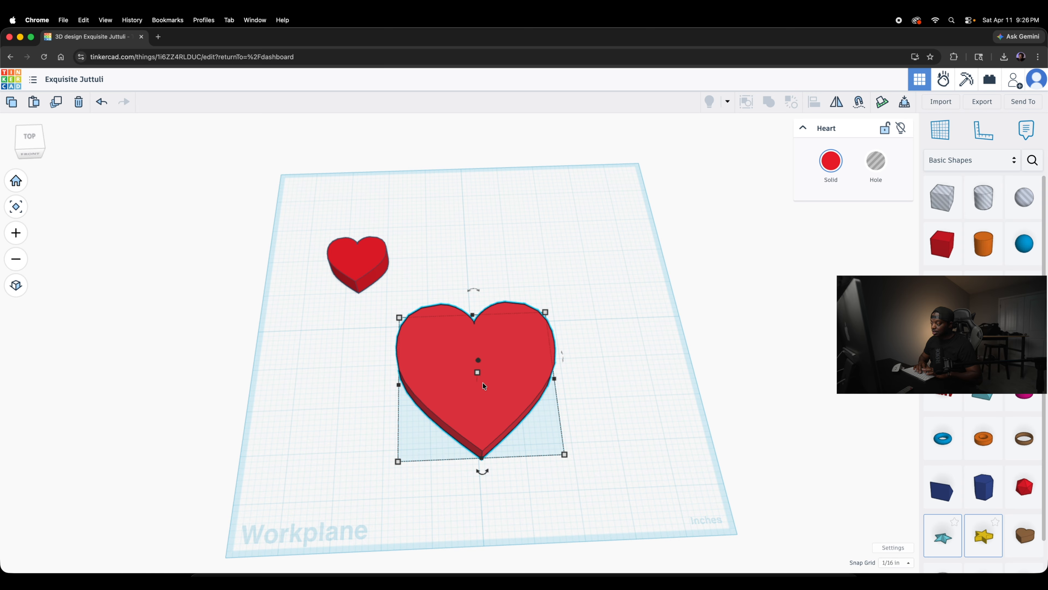
pyautogui.hotkey('ctrl', 'c')
pyautogui.hotkey('ctrl', 'v')
pyautogui.moveTo(552, 408); pyautogui.dragTo(755, 226)
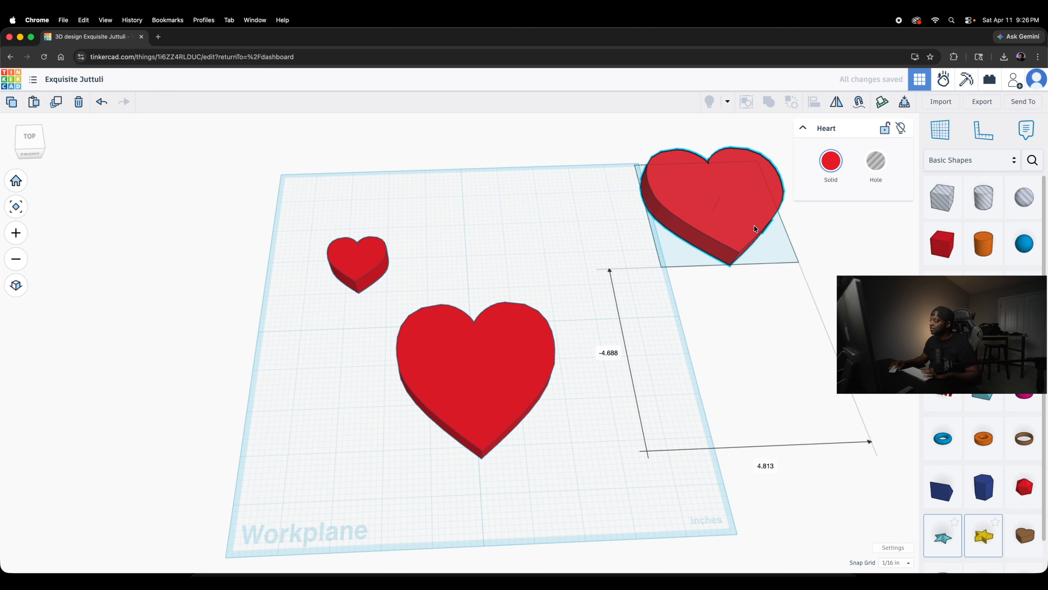
# - Rotate the small heart upright and raise it about 0.525 in
pyautogui.click(329, 289)
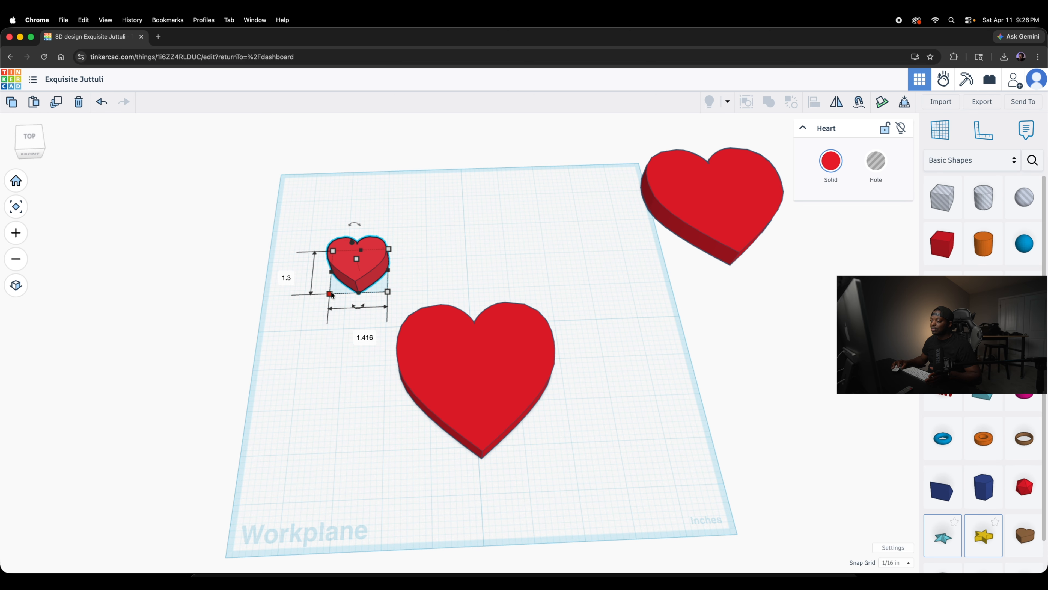
pyautogui.click(414, 262)
pyautogui.moveTo(414, 263); pyautogui.dragTo(535, 309, button='right')
pyautogui.click(541, 271)
pyautogui.moveTo(527, 232); pyautogui.dragTo(546, 247)
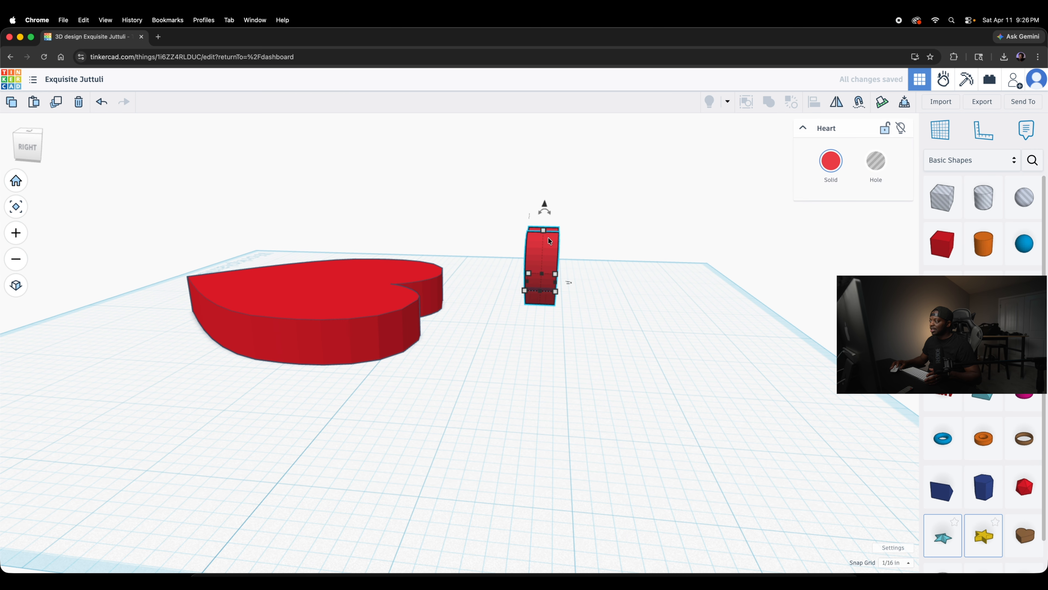
pyautogui.moveTo(545, 207); pyautogui.dragTo(546, 171)
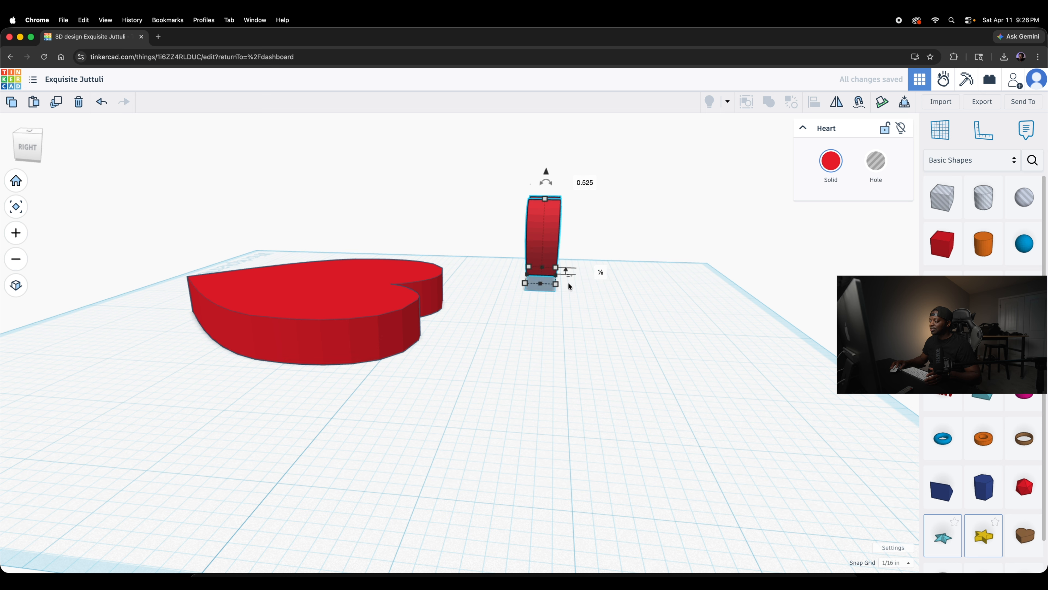
# - Set the upright small heart's thickness to 2.5 inches so it forms a long heart-shaped bar
pyautogui.click(597, 280)
pyautogui.click(539, 260)
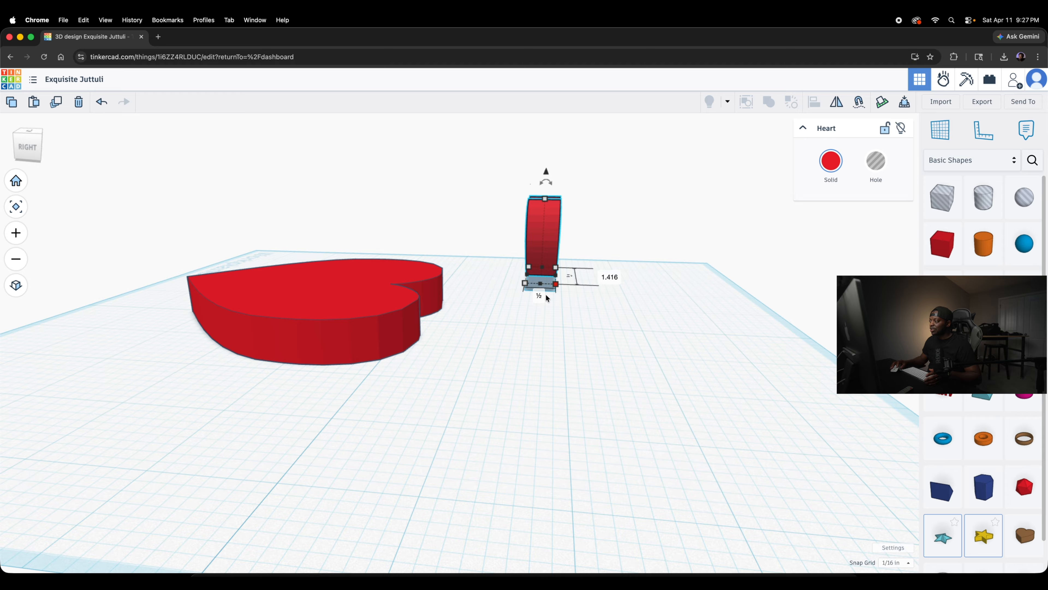
pyautogui.click(539, 295)
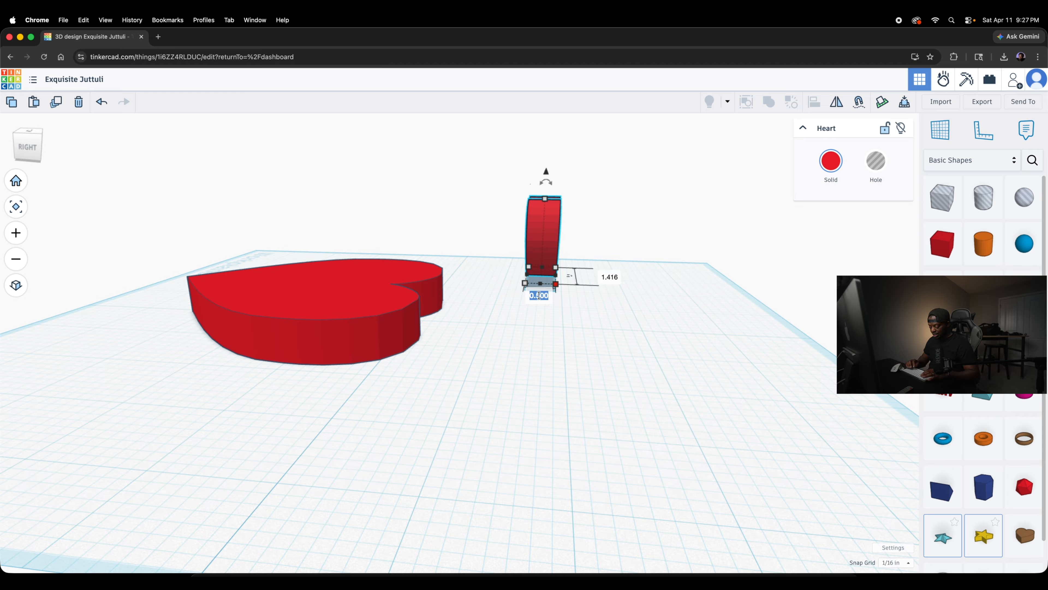
pyautogui.write('2.5')
pyautogui.press('Return')
pyautogui.click(557, 351)
pyautogui.moveTo(557, 351); pyautogui.dragTo(491, 227, button='right')
# - Align the long small heart with the large flat heart, centred both side to side and front to back
pyautogui.click(467, 235)
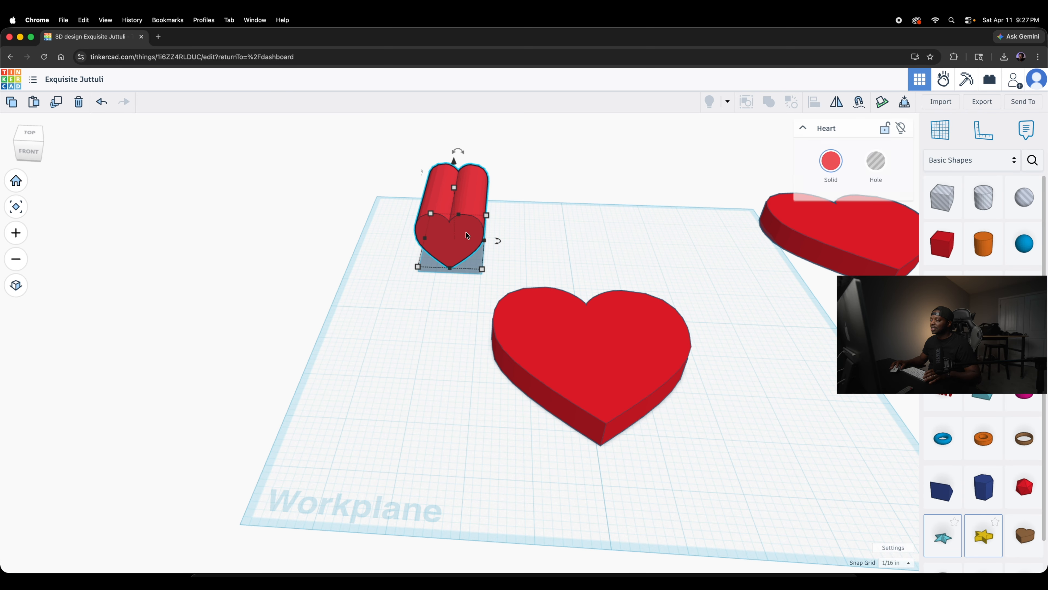
pyautogui.keyDown('shift'); pyautogui.click(598, 380); pyautogui.keyUp('shift')
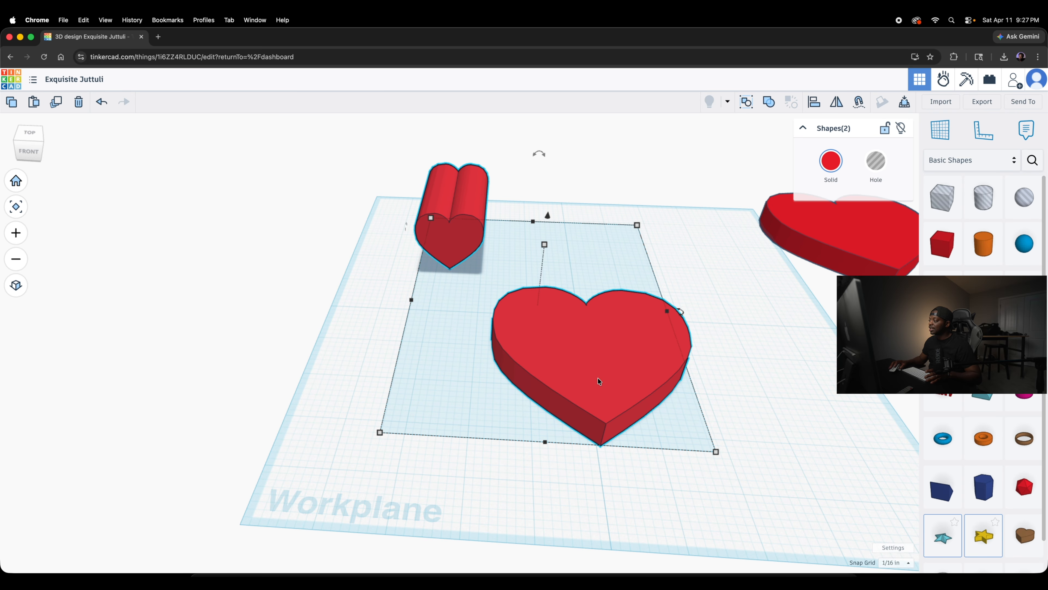
pyautogui.press('l')
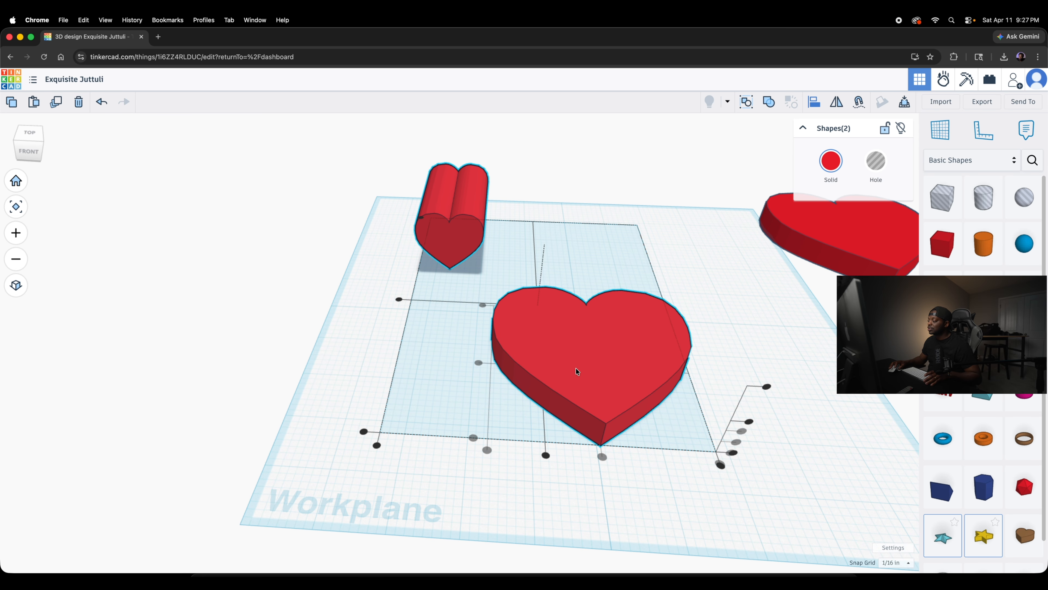
pyautogui.click(604, 457)
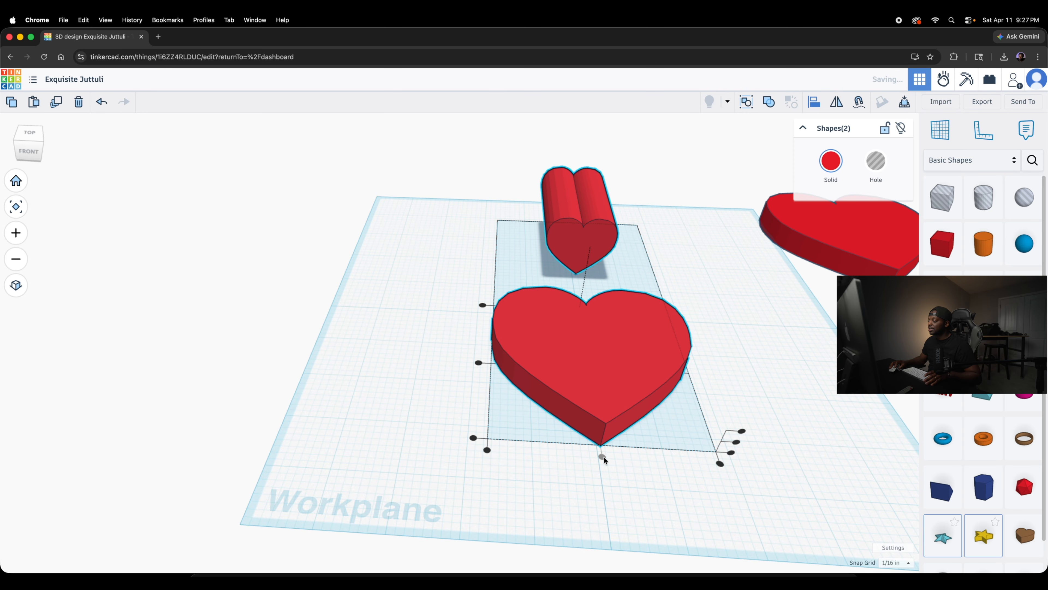
pyautogui.click(479, 363)
pyautogui.scroll(2, 655, 410)
pyautogui.click(654, 410)
pyautogui.moveTo(654, 410); pyautogui.dragTo(428, 336, button='right')
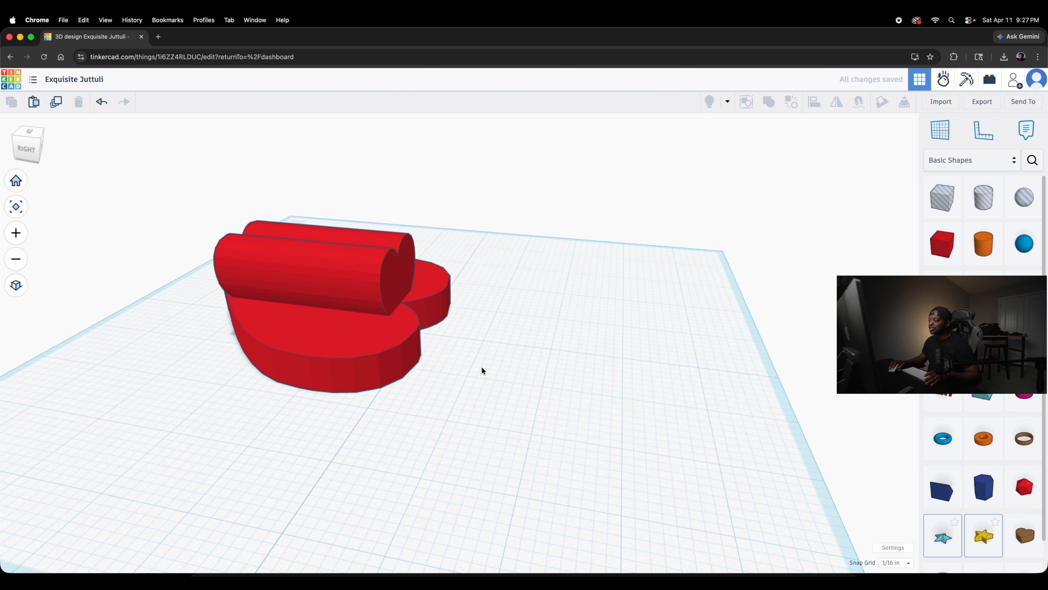
# - Move the copied large heart about 3.5 in left so it lies behind and to the right of the base
pyautogui.scroll(2, 422, 317)
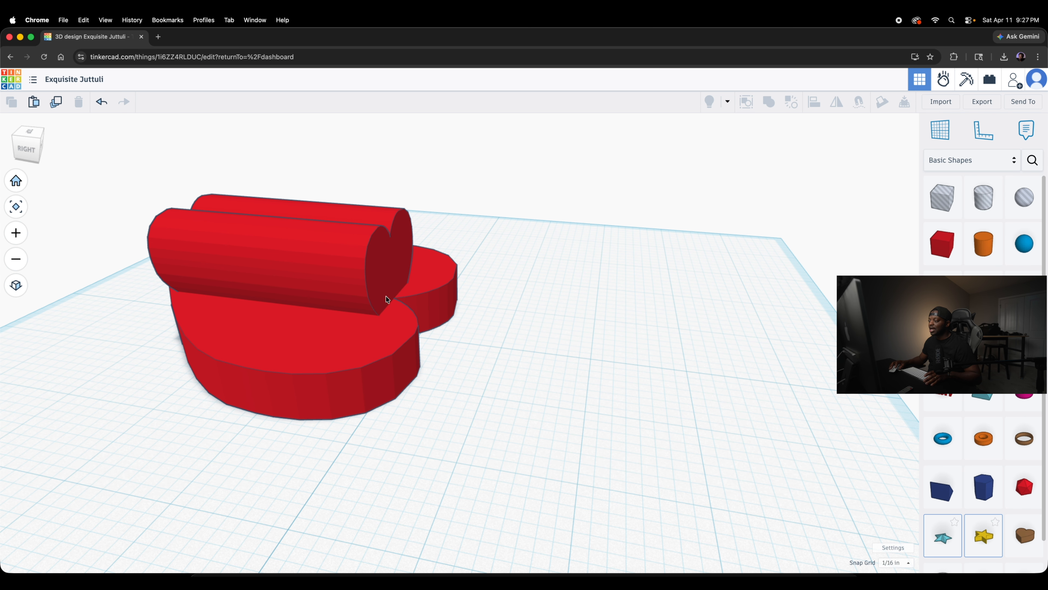
pyautogui.moveTo(425, 378); pyautogui.dragTo(599, 422, button='right')
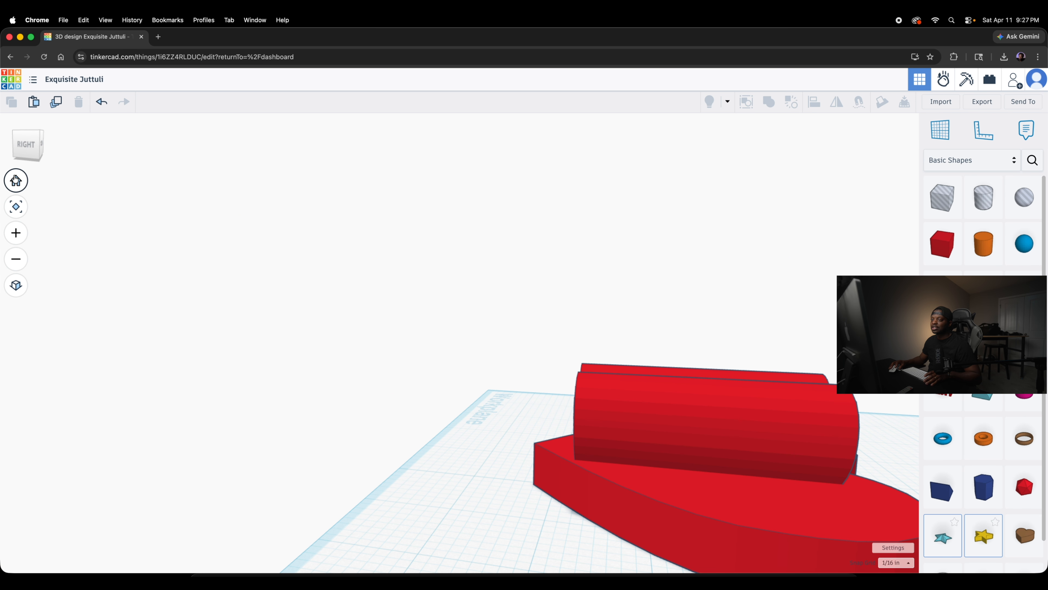
pyautogui.click(16, 180)
pyautogui.moveTo(767, 226); pyautogui.dragTo(606, 230)
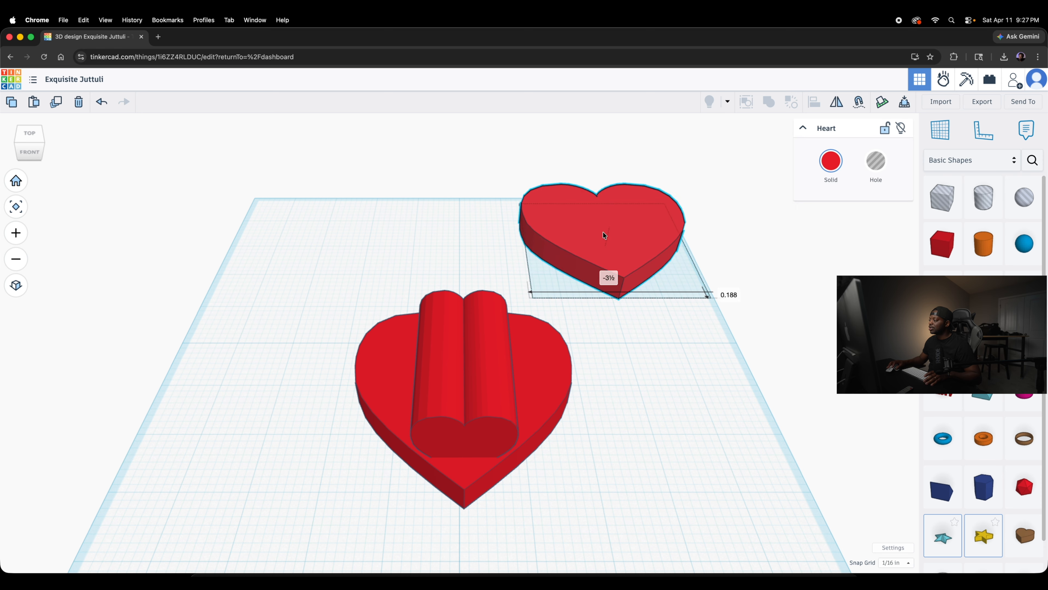
pyautogui.click(738, 288)
# - Rotate the copied large heart upright and lift it above the workplane
pyautogui.moveTo(739, 288); pyautogui.dragTo(384, 174, button='right')
pyautogui.click(676, 451)
pyautogui.moveTo(618, 325); pyautogui.dragTo(568, 345)
pyautogui.moveTo(623, 197); pyautogui.dragTo(621, 50)
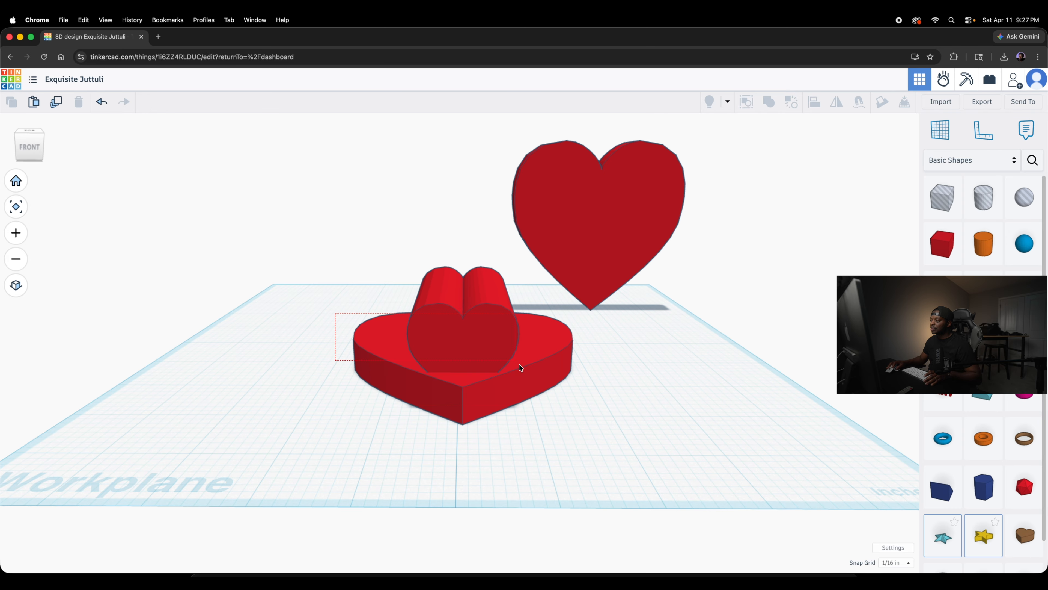
# - Bundle the small heart with the base heart, and align the upright heart to the bundle, centred side to side and flush with its back edge
pyautogui.click(519, 365)
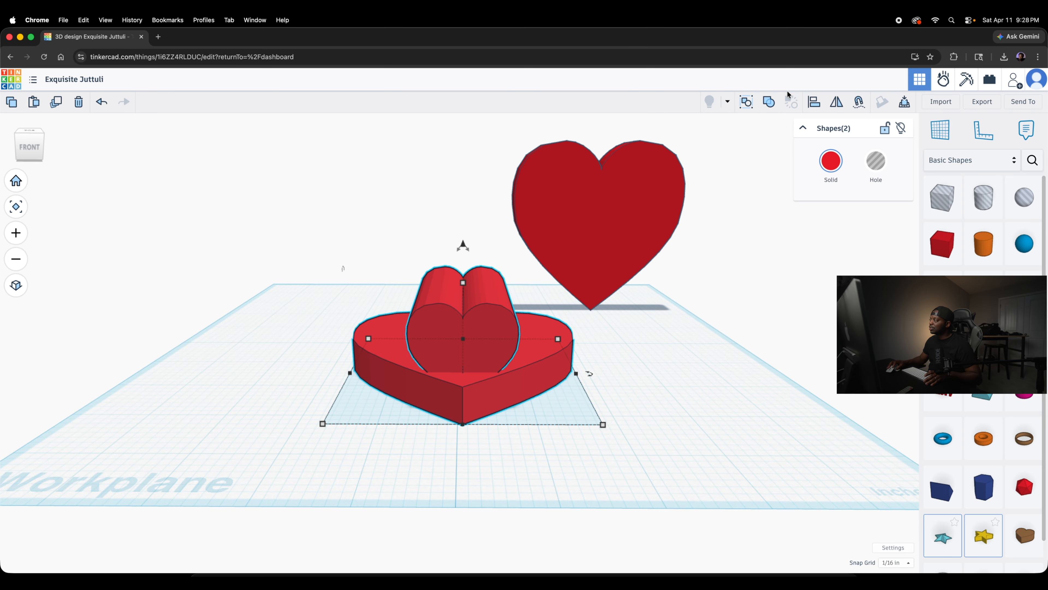
pyautogui.click(745, 103)
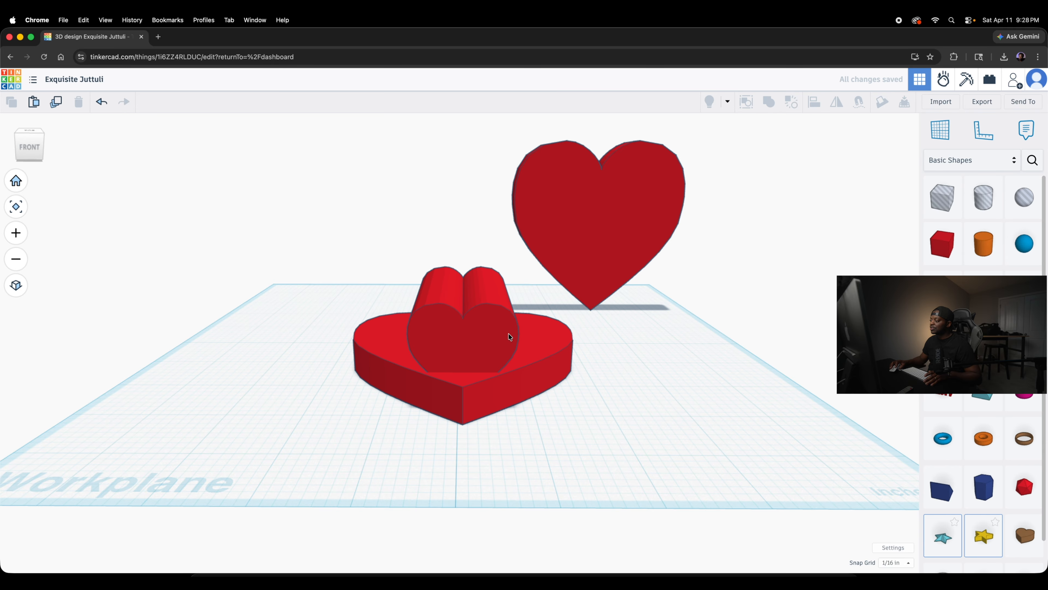
pyautogui.keyDown('shift'); pyautogui.click(638, 218); pyautogui.keyUp('shift')
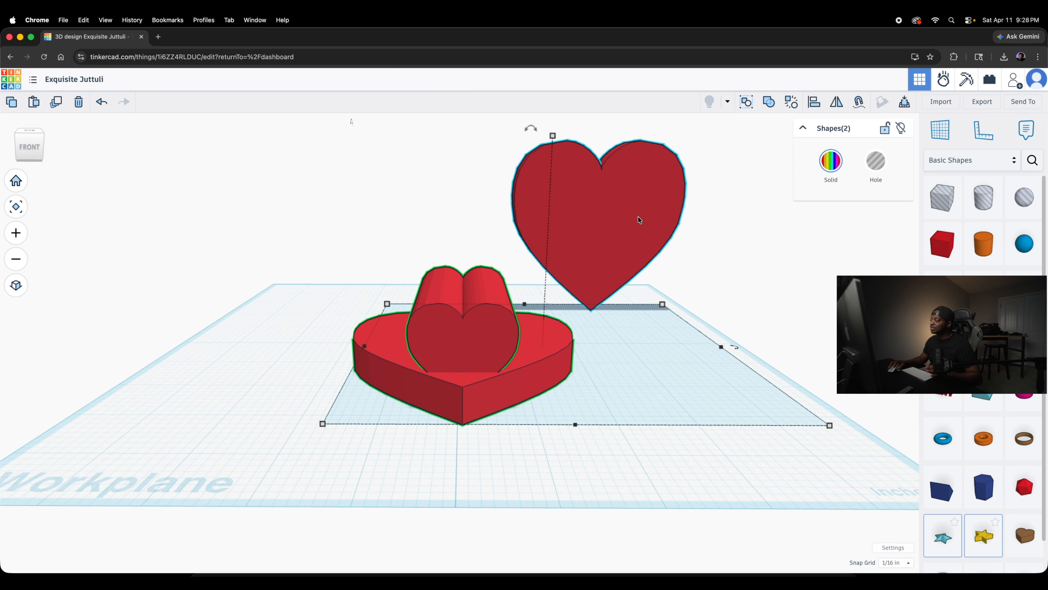
pyautogui.click(815, 102)
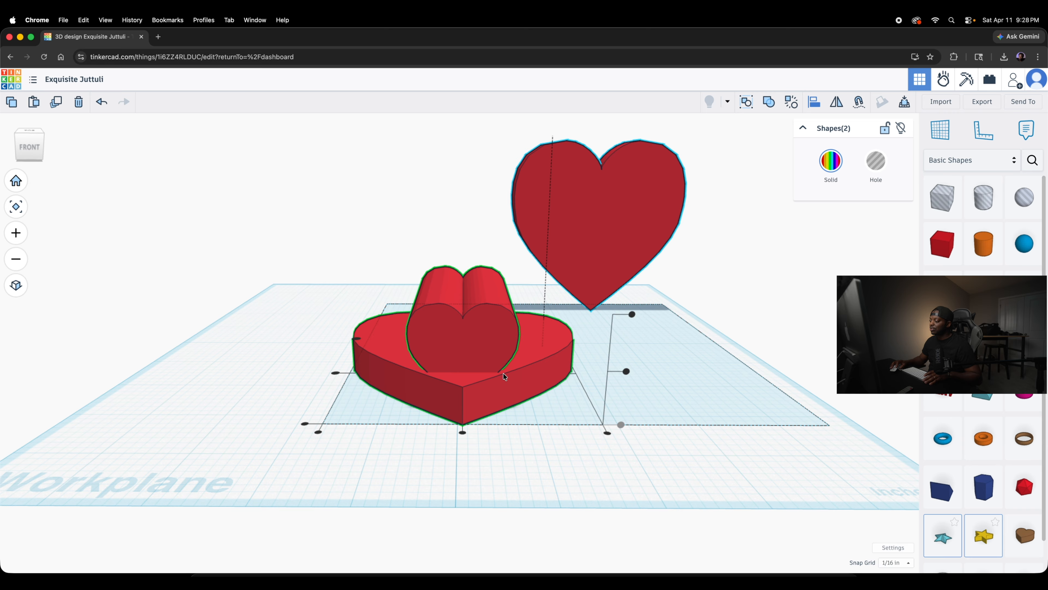
pyautogui.click(462, 432)
pyautogui.moveTo(462, 432); pyautogui.dragTo(477, 382, button='right')
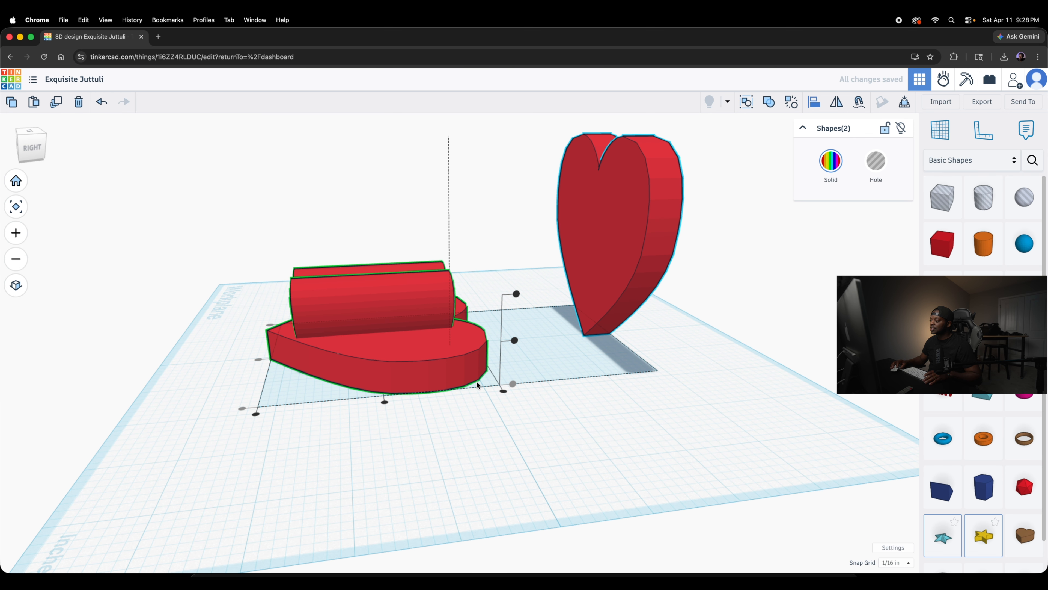
pyautogui.click(503, 391)
pyautogui.click(570, 393)
pyautogui.moveTo(570, 393); pyautogui.dragTo(518, 453, button='right')
pyautogui.scroll(3, 459, 311)
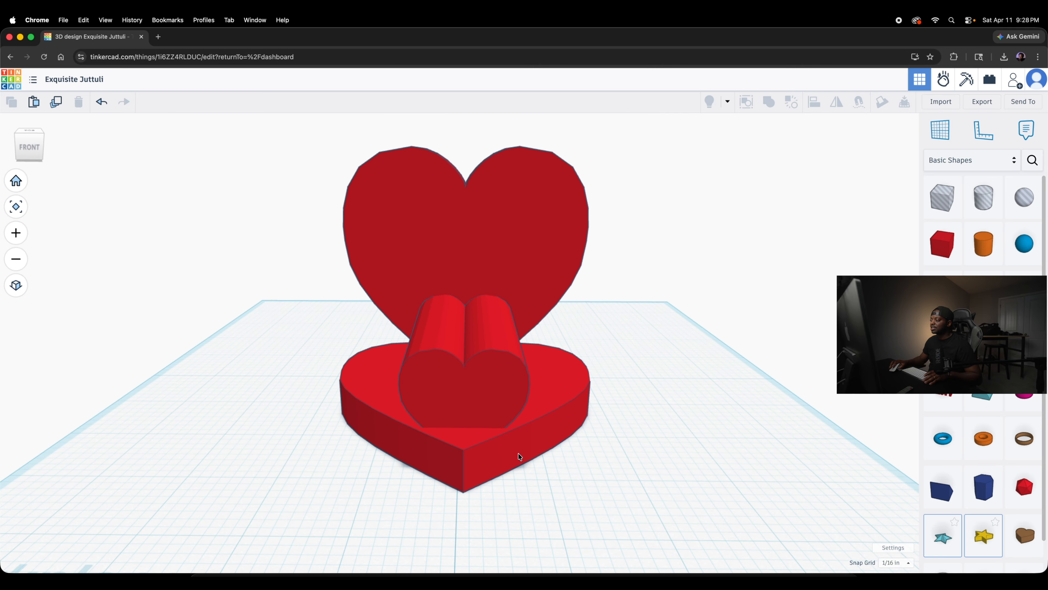
# - Add a box hole to the right of the hearts and set its front-to-back thickness to 0.125 in
pyautogui.moveTo(660, 408); pyautogui.dragTo(579, 272, button='right')
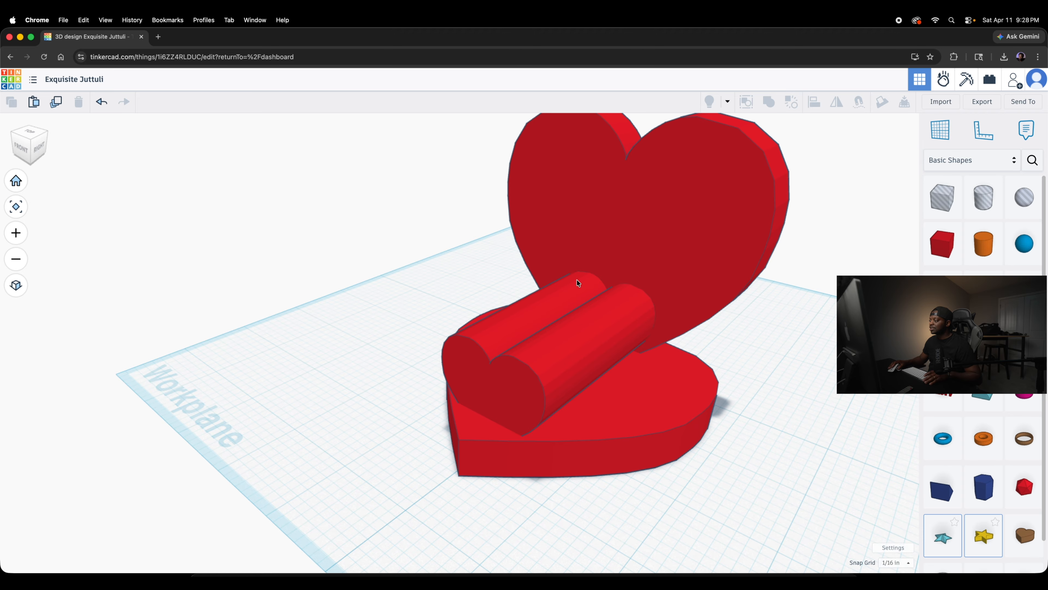
pyautogui.moveTo(621, 313); pyautogui.dragTo(762, 419, button='right')
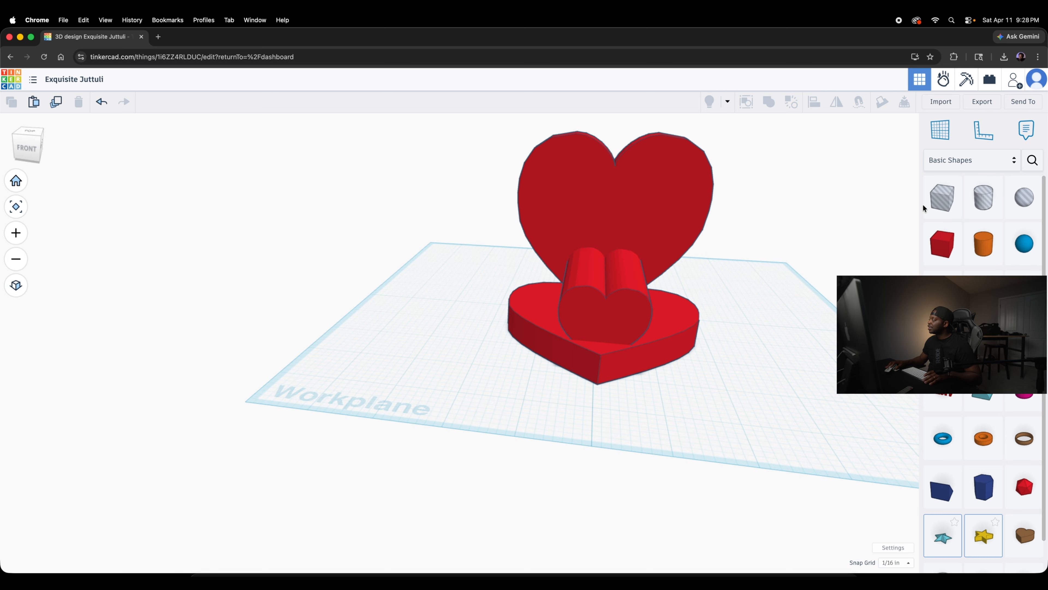
pyautogui.moveTo(941, 197); pyautogui.dragTo(764, 342)
pyautogui.moveTo(808, 348); pyautogui.dragTo(654, 345, button='right')
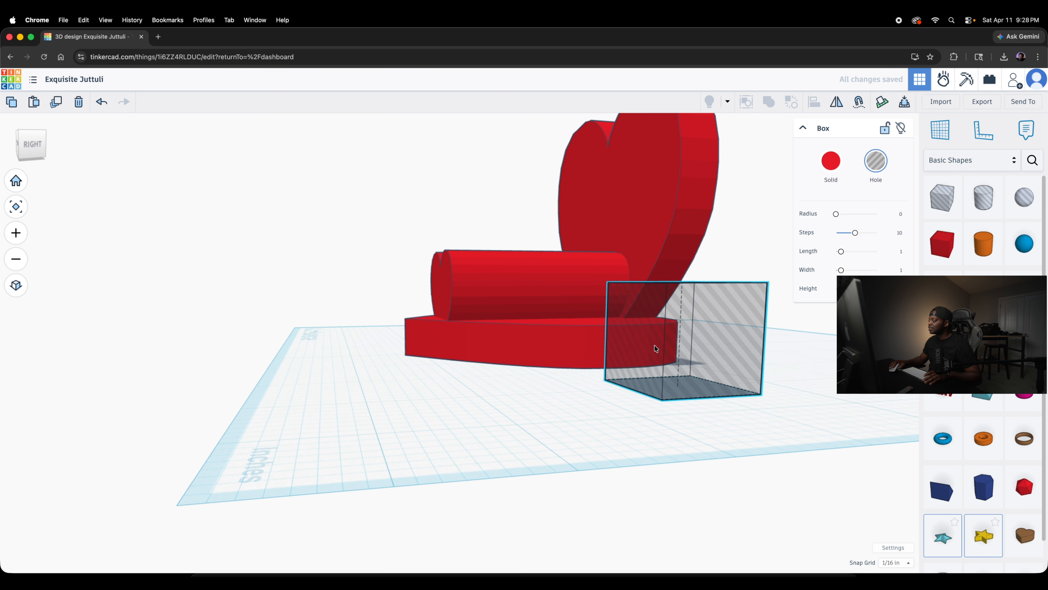
pyautogui.click(732, 395)
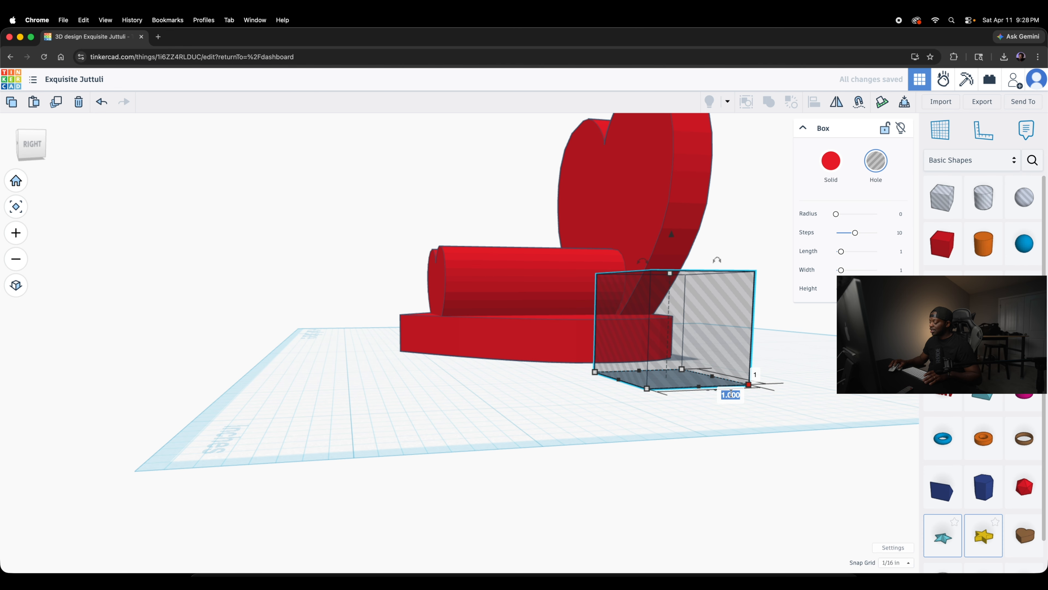
pyautogui.write('.125')
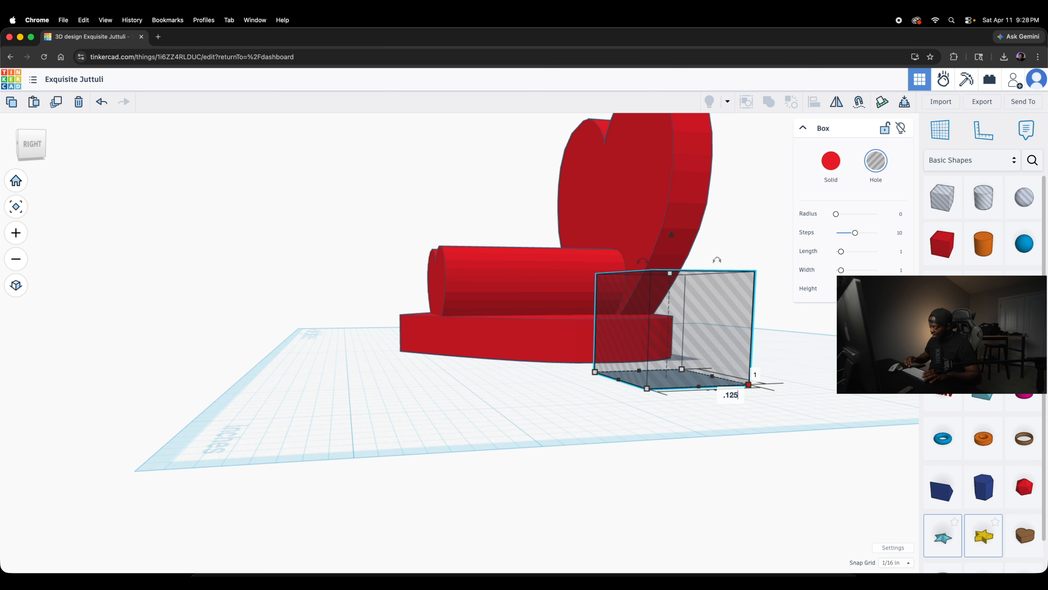
pyautogui.press('Return')
# - Set the thin box hole's width to 2 inches
pyautogui.moveTo(573, 414); pyautogui.dragTo(798, 387, button='right')
pyautogui.scroll(5, 798, 388)
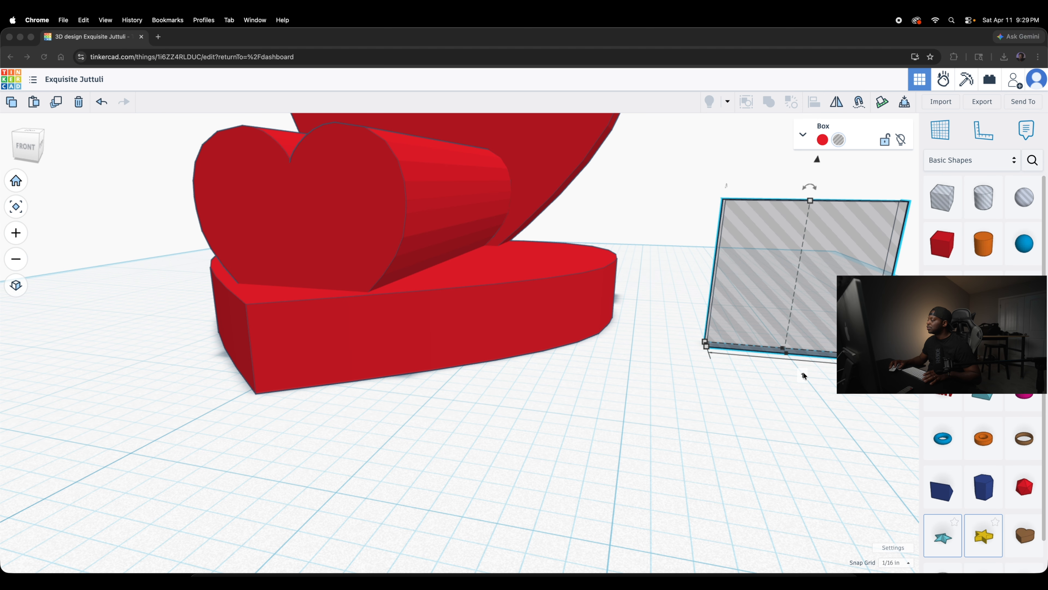
pyautogui.click(802, 375)
pyautogui.write('2')
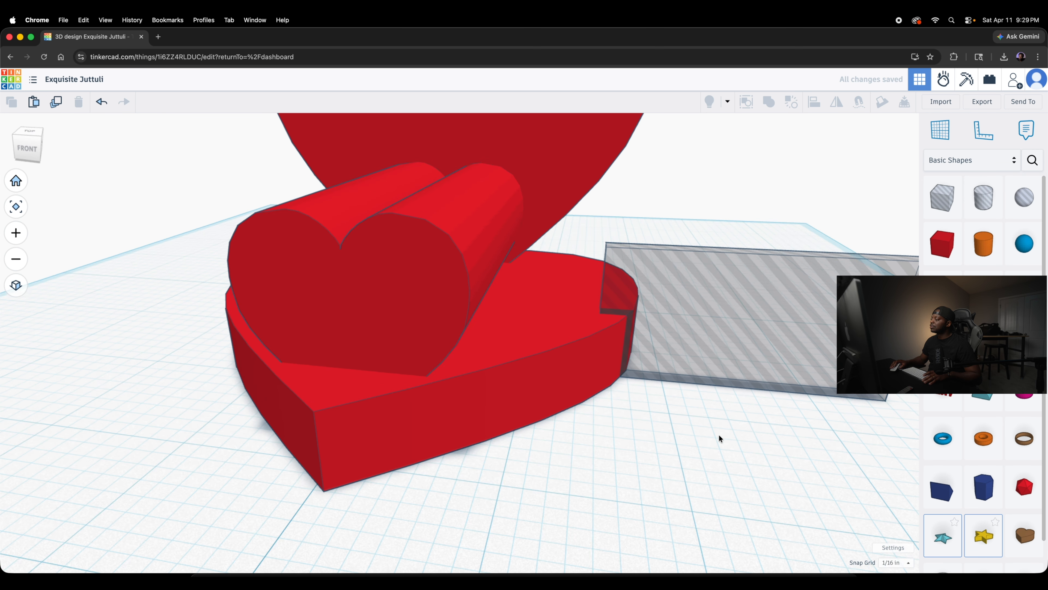
# - Unbundle the base and small heart, and align the box hole to the small heart, centred side to side, flush with its top and back
pyautogui.moveTo(719, 435); pyautogui.dragTo(692, 401, button='right')
pyautogui.scroll(-5, 692, 402)
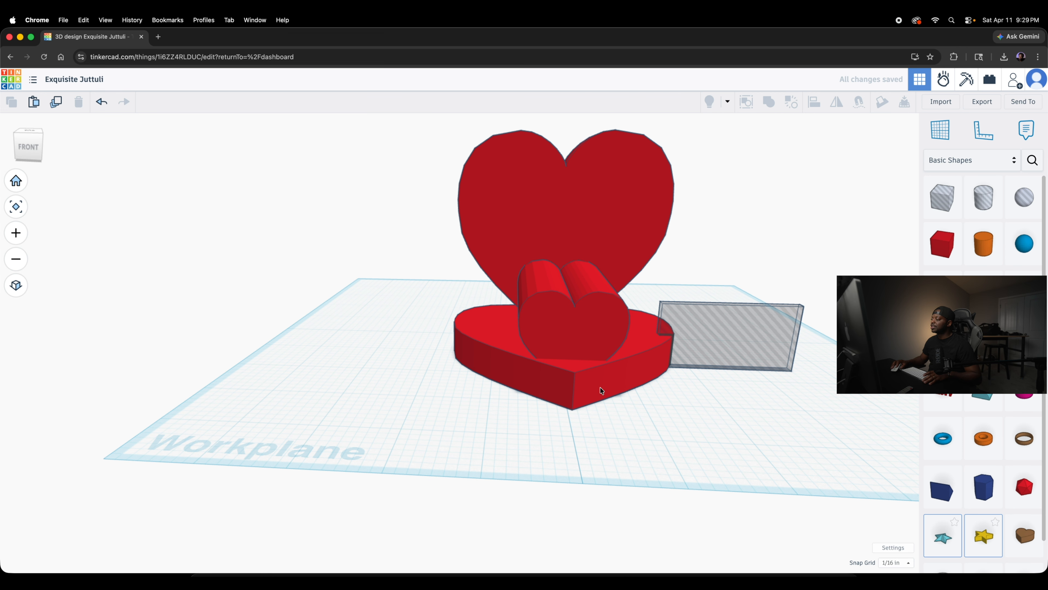
pyautogui.click(586, 353)
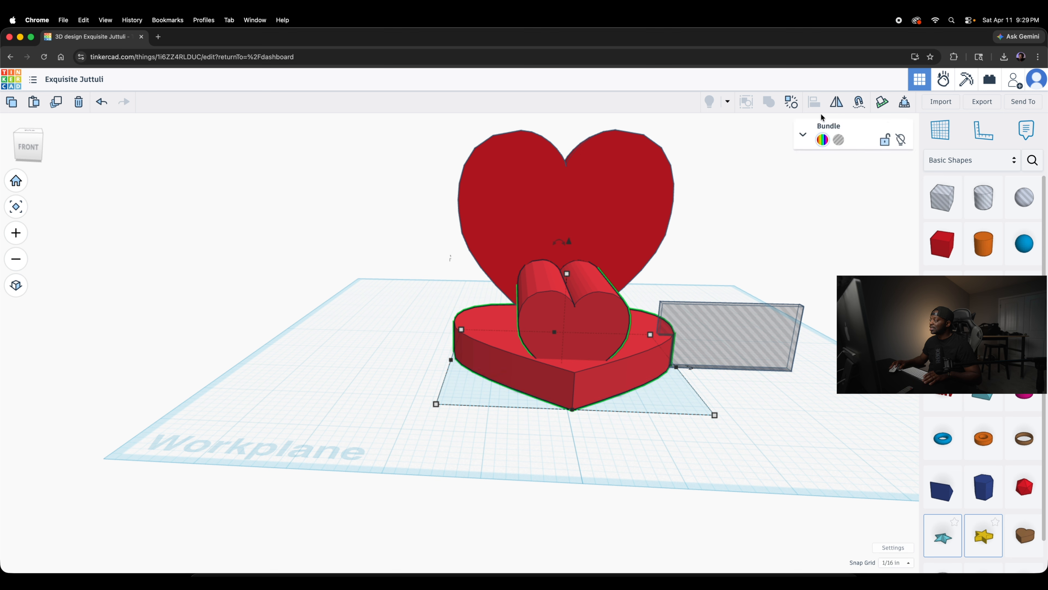
pyautogui.click(728, 331)
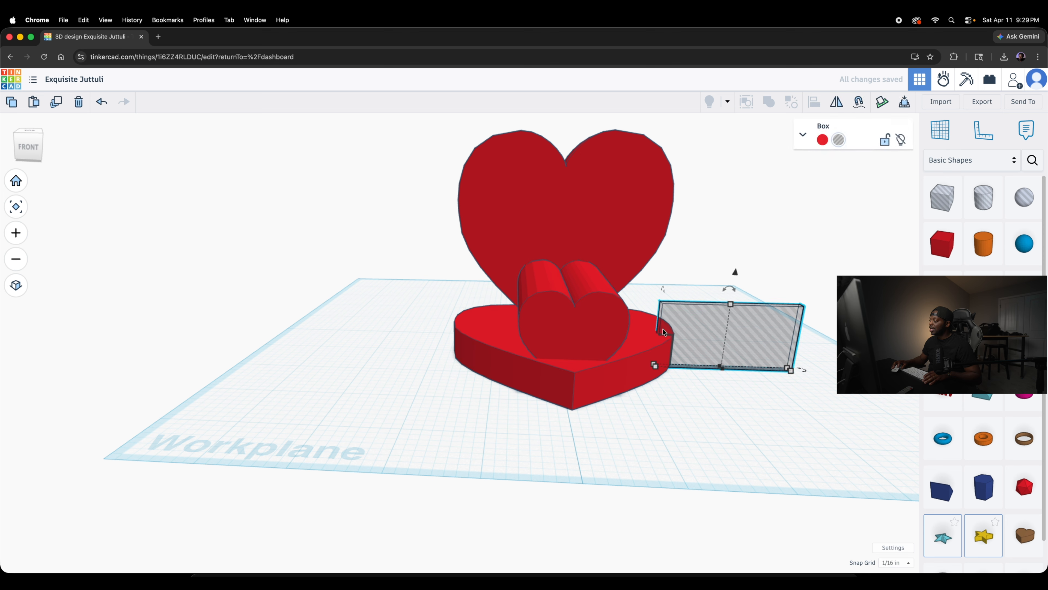
pyautogui.keyDown('shift'); pyautogui.click(588, 318); pyautogui.keyUp('shift')
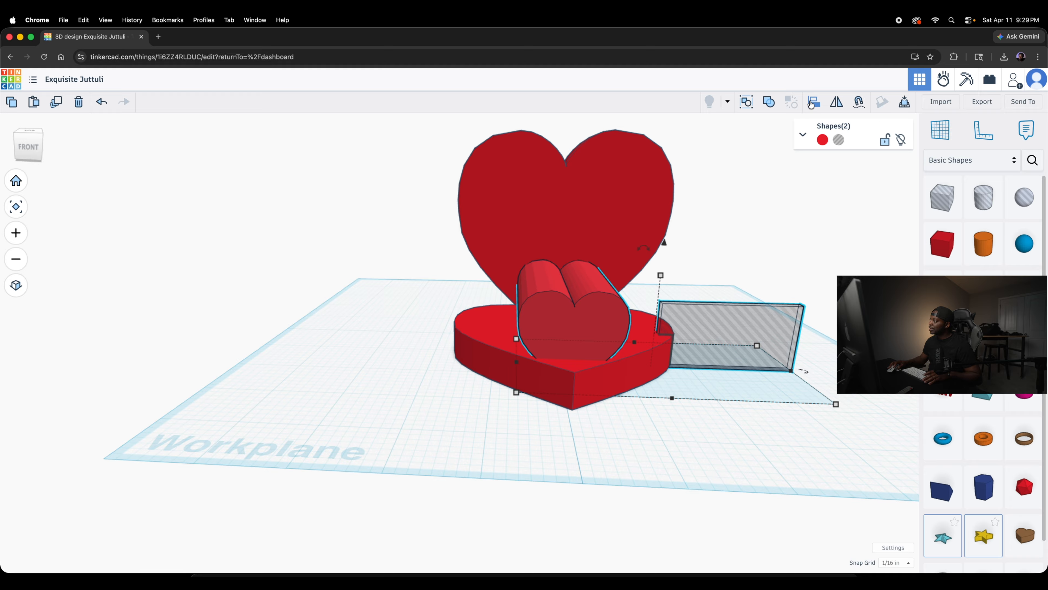
pyautogui.click(814, 102)
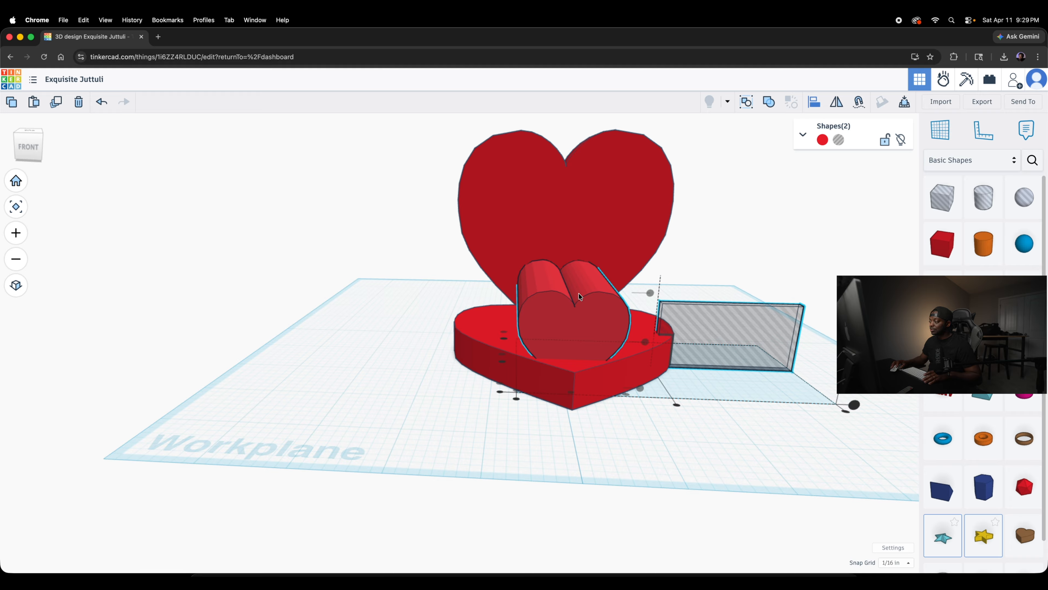
pyautogui.click(571, 394)
pyautogui.moveTo(572, 393); pyautogui.dragTo(569, 310, button='right')
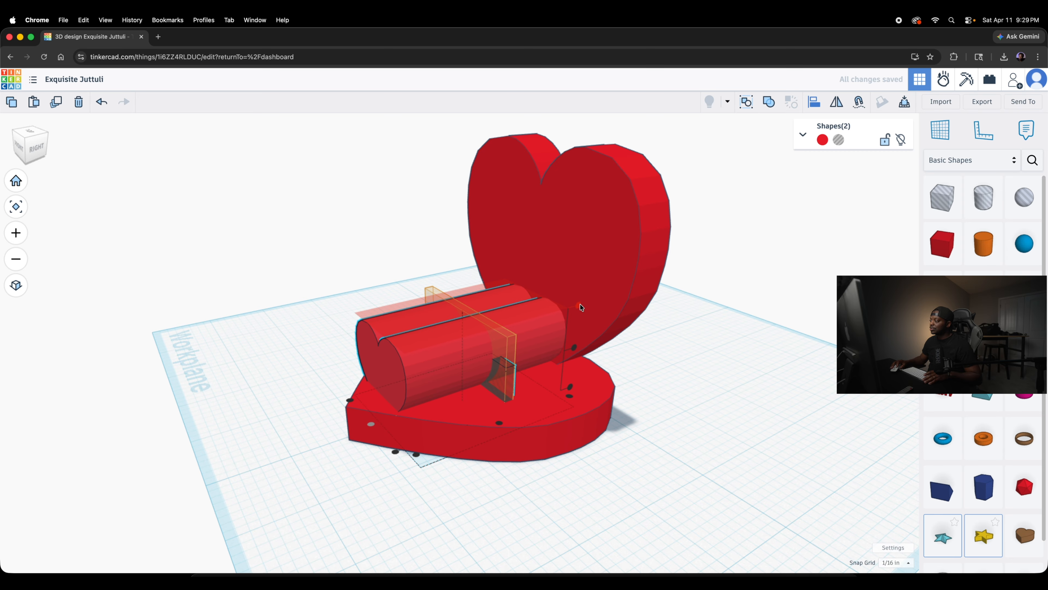
pyautogui.click(579, 304)
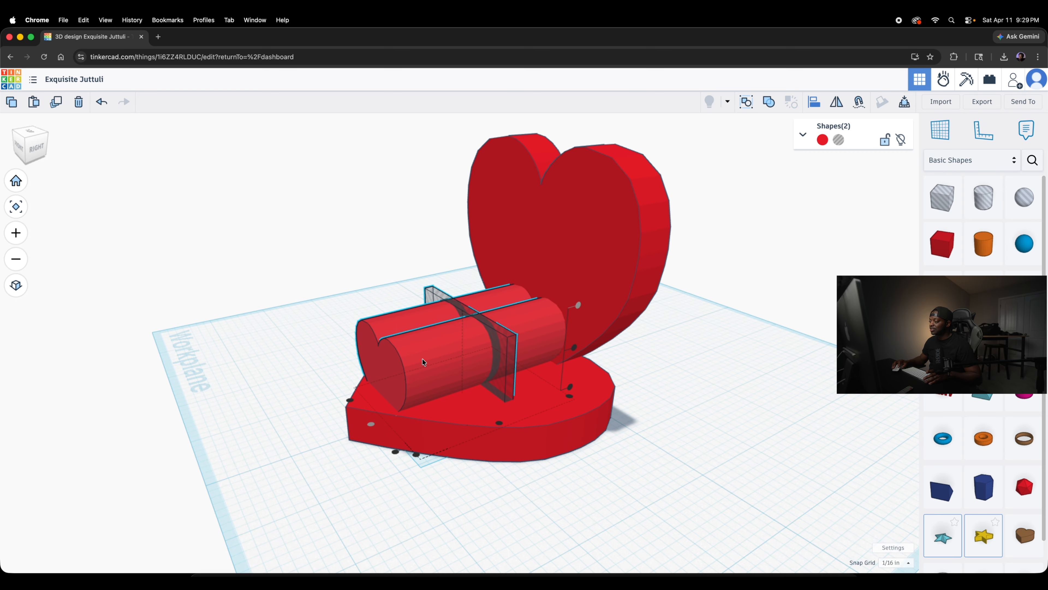
pyautogui.click(571, 397)
pyautogui.click(687, 382)
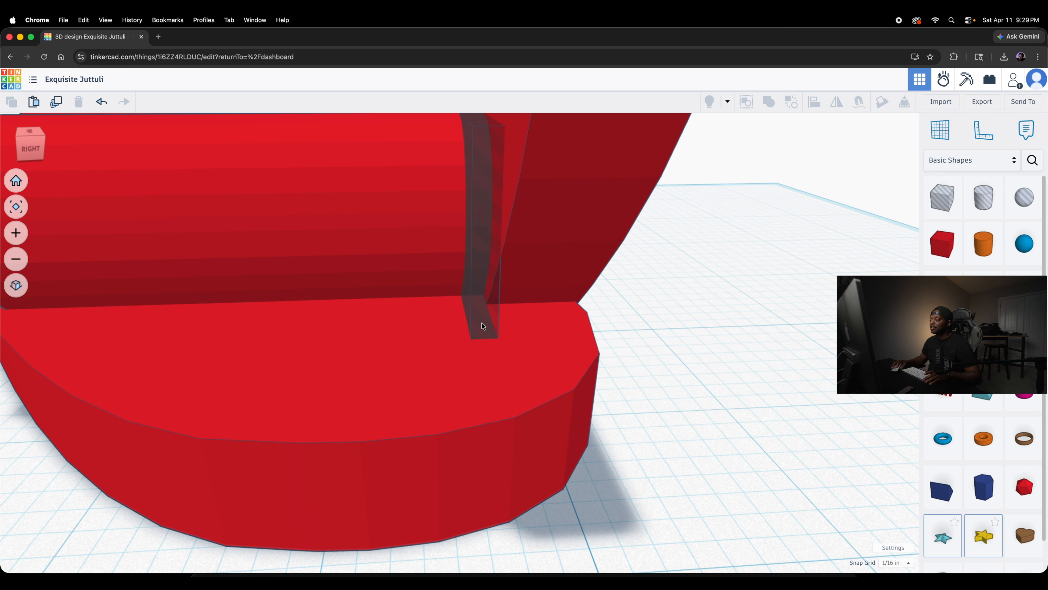
# - Raise the thin box hole 1/4 in so it sits higher at the back end of the small heart bar
pyautogui.moveTo(699, 358)
pyautogui.mouseDown(button='right')
pyautogui.moveTo(704, 341)
pyautogui.moveTo(713, 370)
pyautogui.mouseUp(button='right')
pyautogui.scroll(-5, 712, 373)
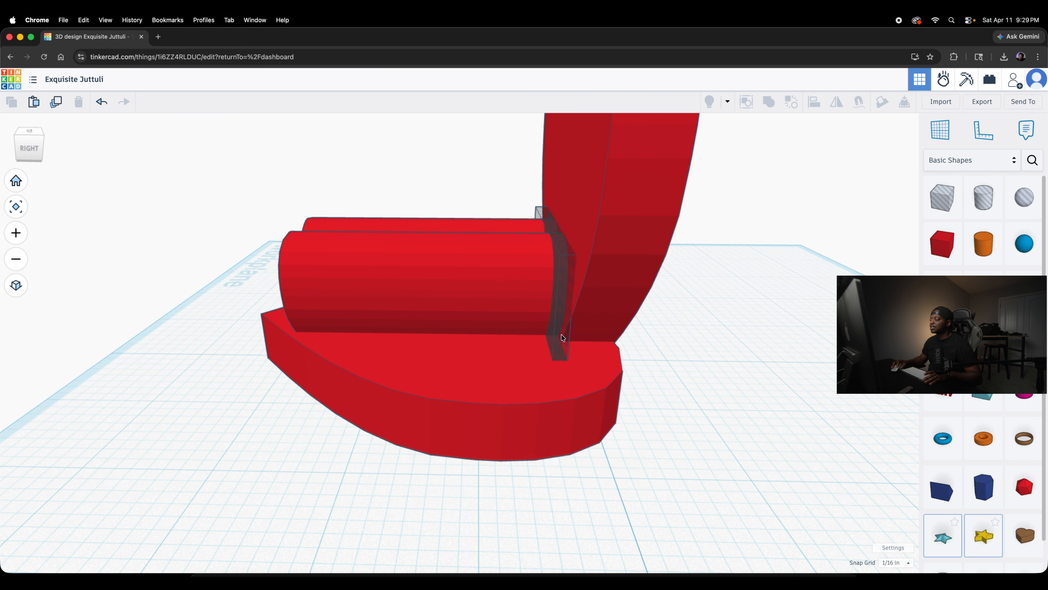
pyautogui.click(561, 335)
pyautogui.moveTo(703, 408); pyautogui.dragTo(660, 356, button='right')
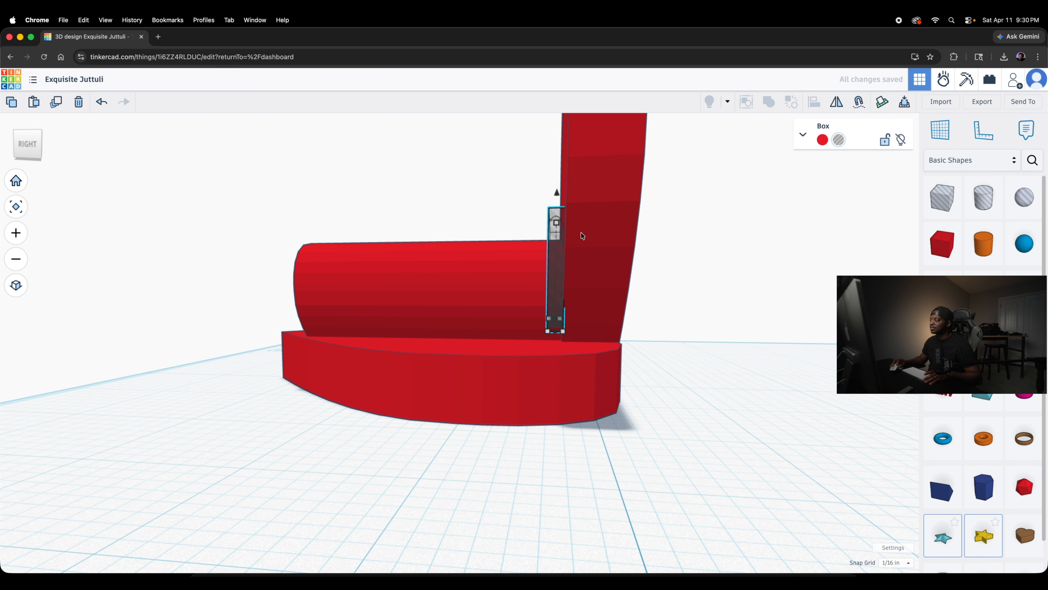
pyautogui.moveTo(555, 193); pyautogui.dragTo(556, 163)
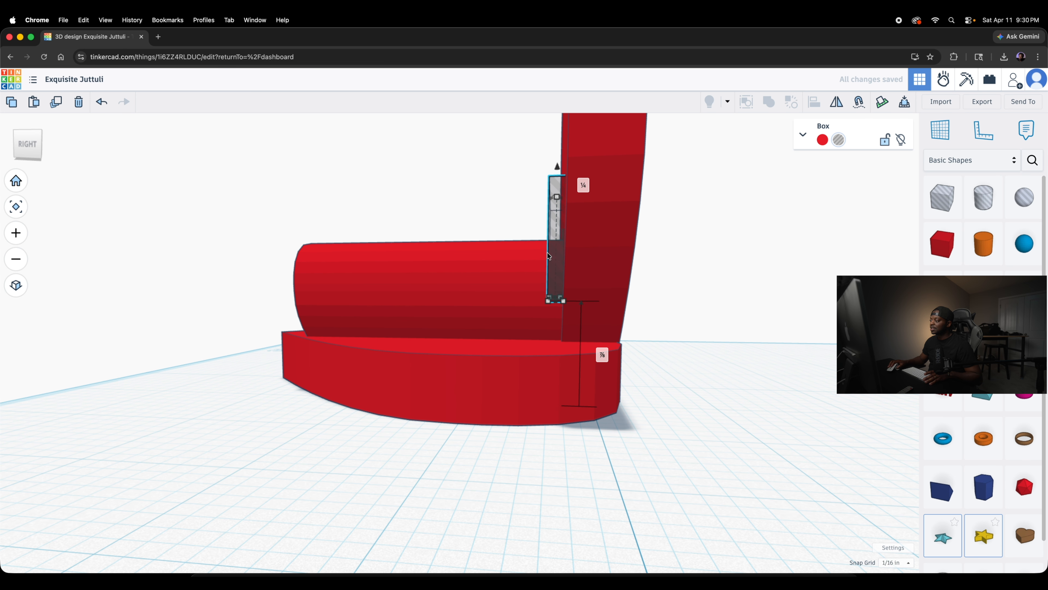
# - Nudge the thin box hole 1/16 in forward, away from the upright heart
pyautogui.scroll(5, 556, 310)
pyautogui.click(582, 274)
pyautogui.scroll(-5, 796, 339)
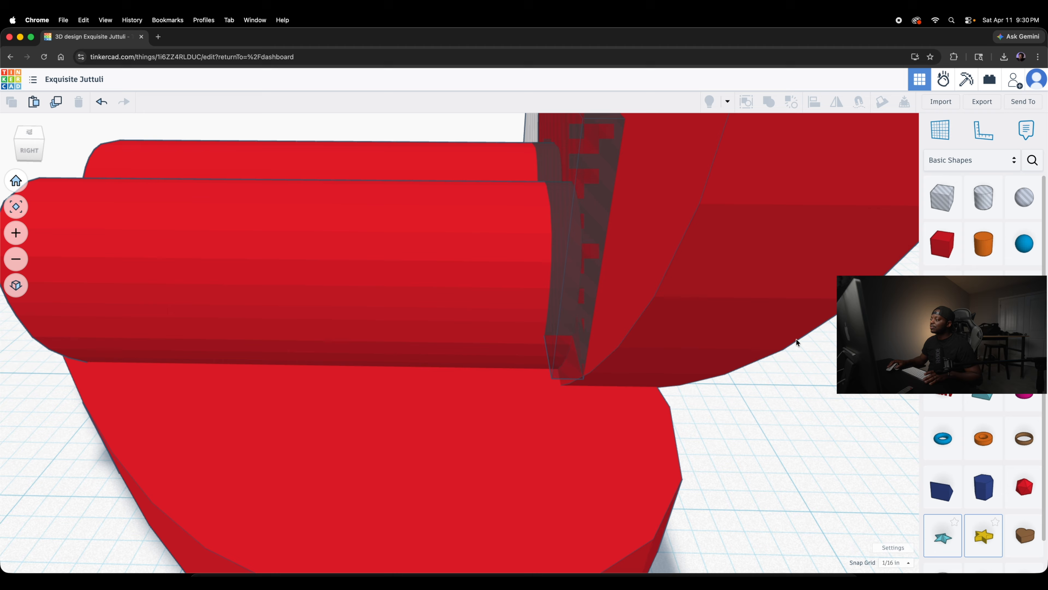
pyautogui.moveTo(795, 338); pyautogui.dragTo(750, 181, button='right')
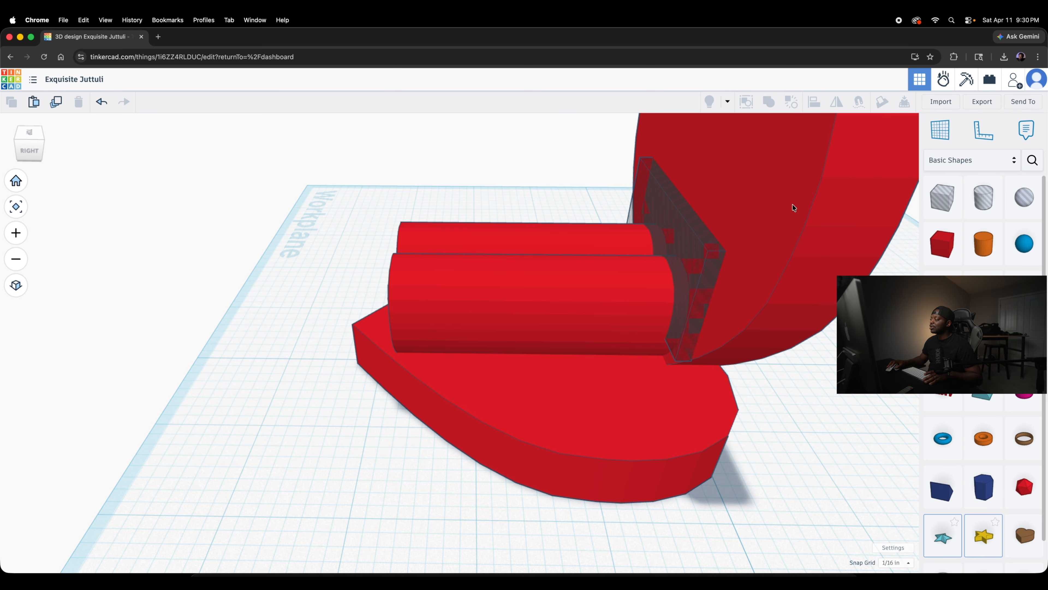
pyautogui.moveTo(849, 382); pyautogui.dragTo(806, 255, button='right')
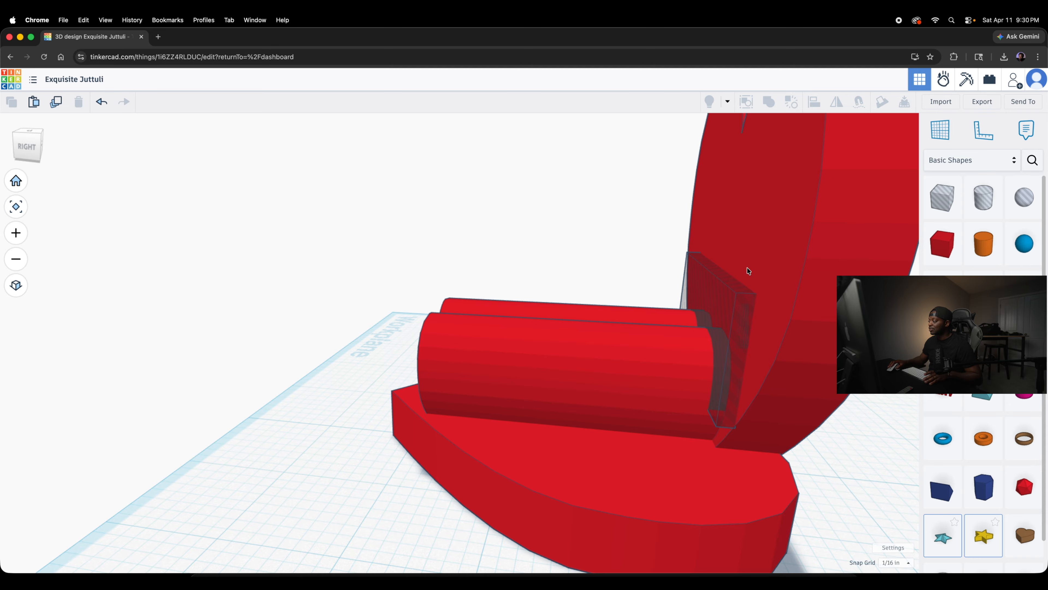
pyautogui.moveTo(827, 380); pyautogui.dragTo(774, 339, button='right')
pyautogui.click(774, 333)
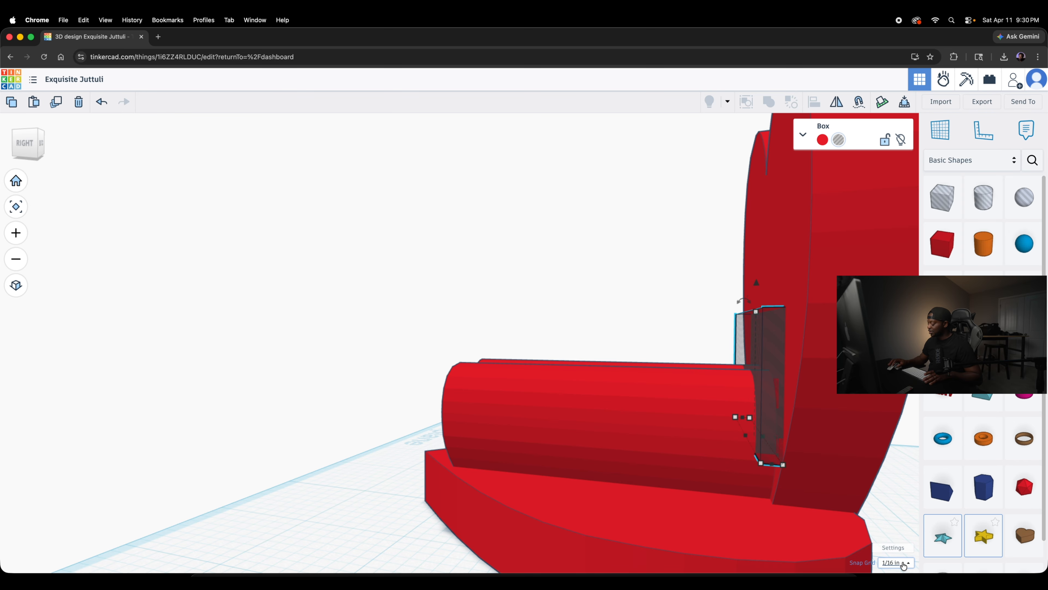
pyautogui.press('Left')
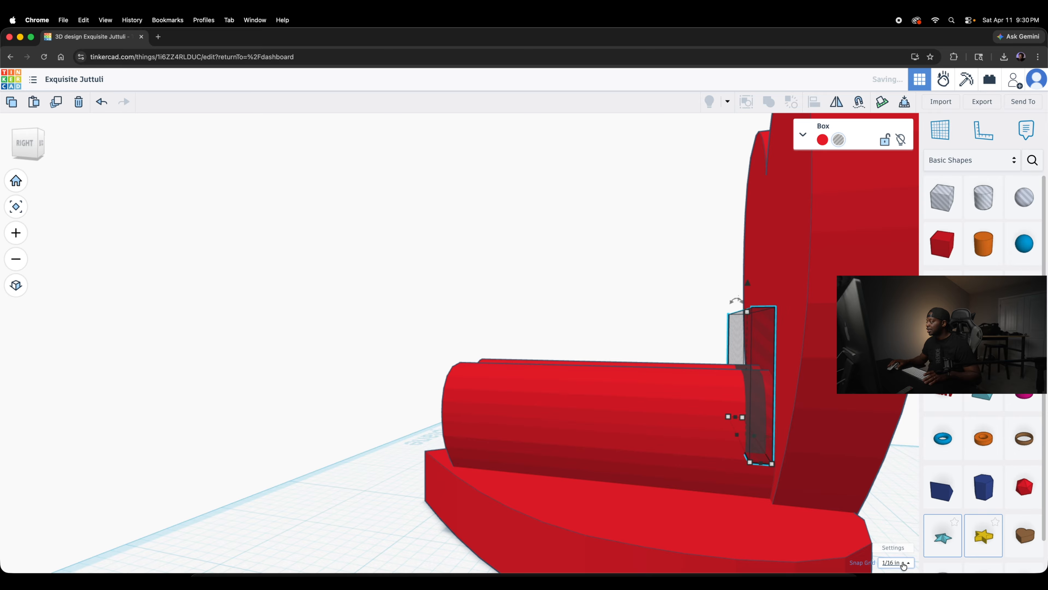
# - Group the small heart bar with the thin box hole to cut a slot near the bar's back end
pyautogui.moveTo(892, 493); pyautogui.dragTo(818, 409, button='right')
pyautogui.scroll(6, 833, 441)
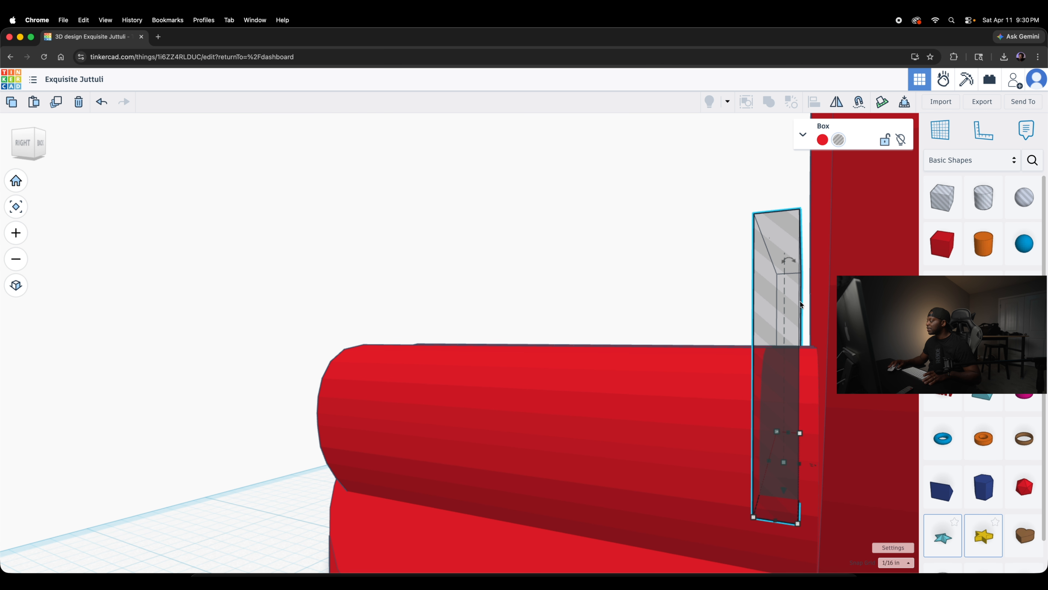
pyautogui.moveTo(683, 402); pyautogui.dragTo(319, 427, button='right')
pyautogui.click(319, 427)
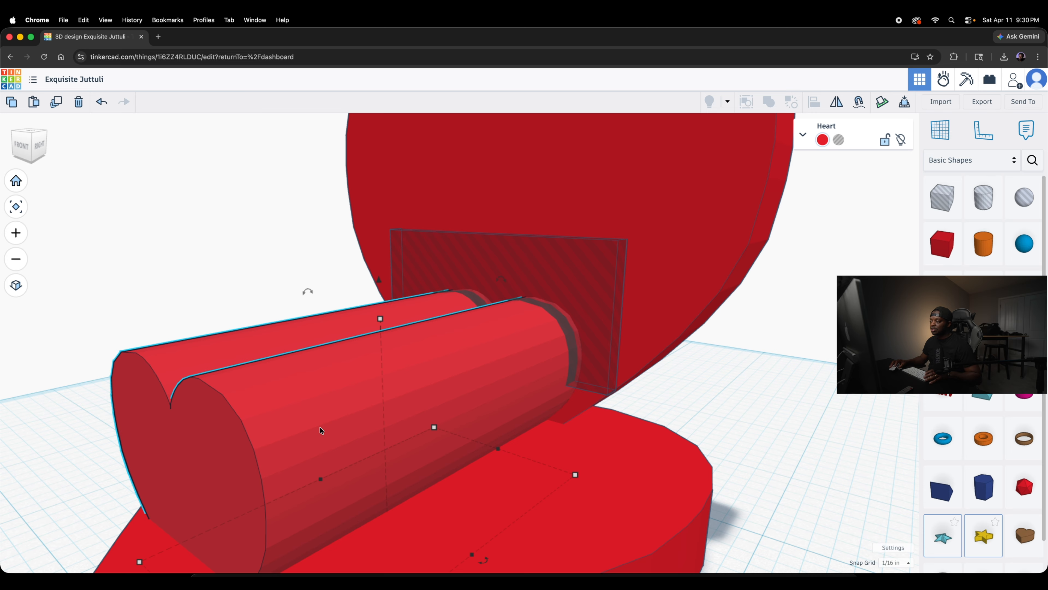
pyautogui.keyDown('shift'); pyautogui.click(612, 263); pyautogui.keyUp('shift')
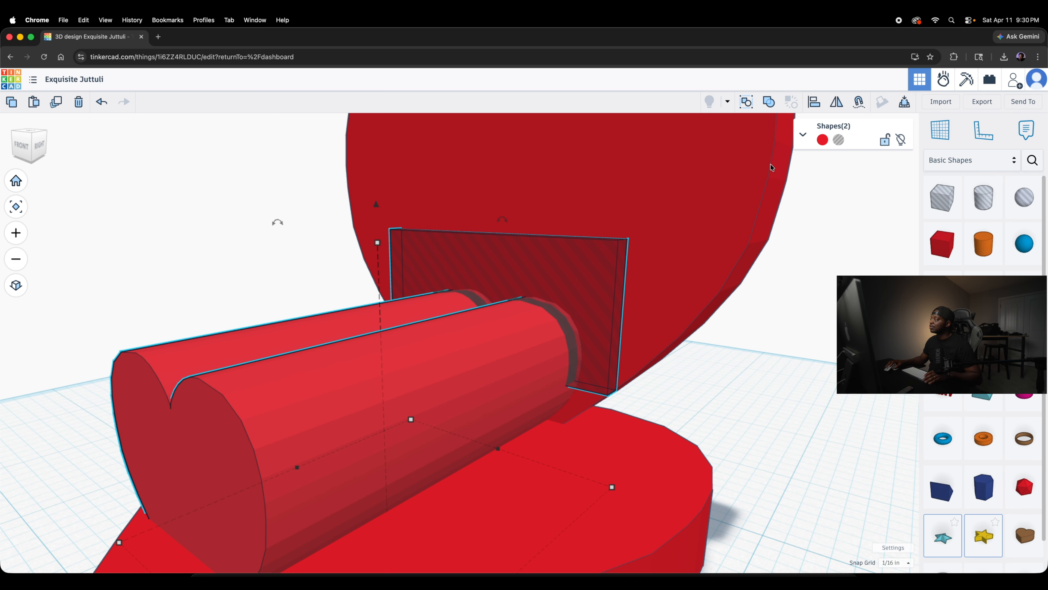
pyautogui.click(768, 102)
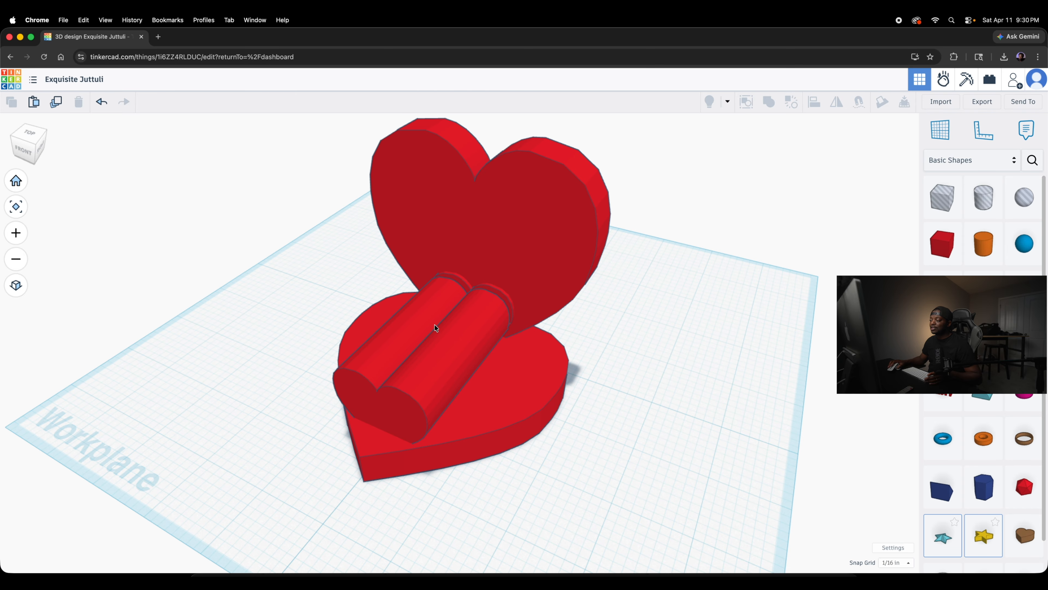
pyautogui.moveTo(257, 313); pyautogui.dragTo(602, 284, button='right')
pyautogui.moveTo(620, 258); pyautogui.dragTo(714, 391, button='right')
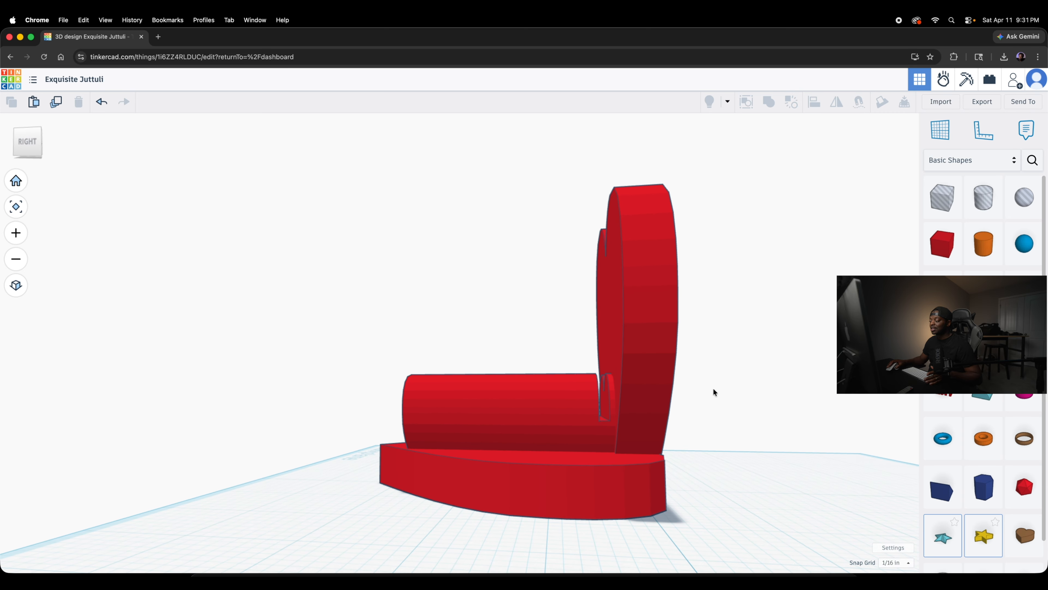
pyautogui.moveTo(681, 446); pyautogui.dragTo(577, 355, button='right')
pyautogui.moveTo(242, 367); pyautogui.dragTo(546, 382, button='right')
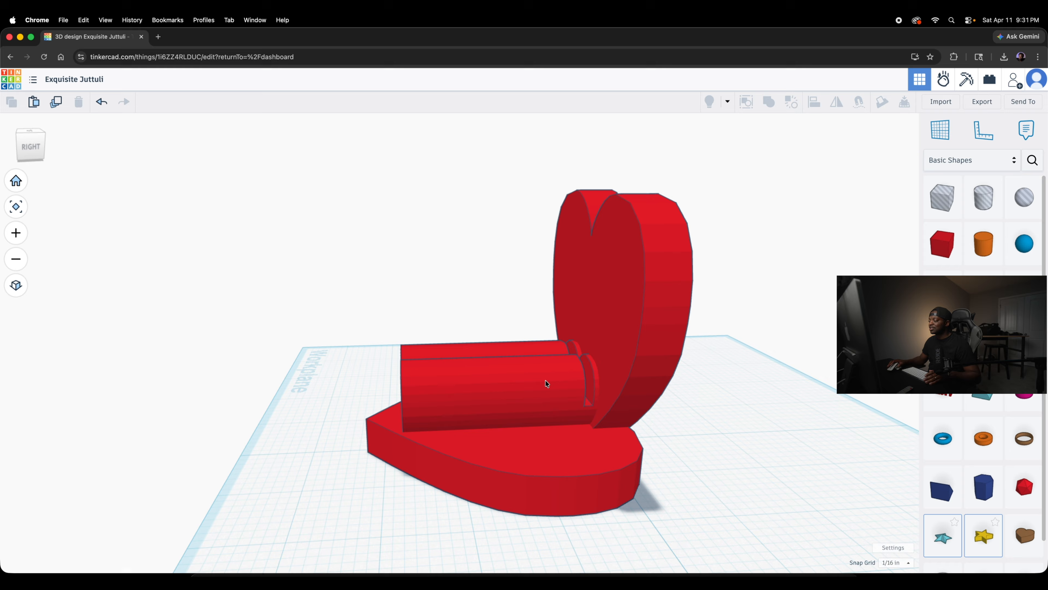